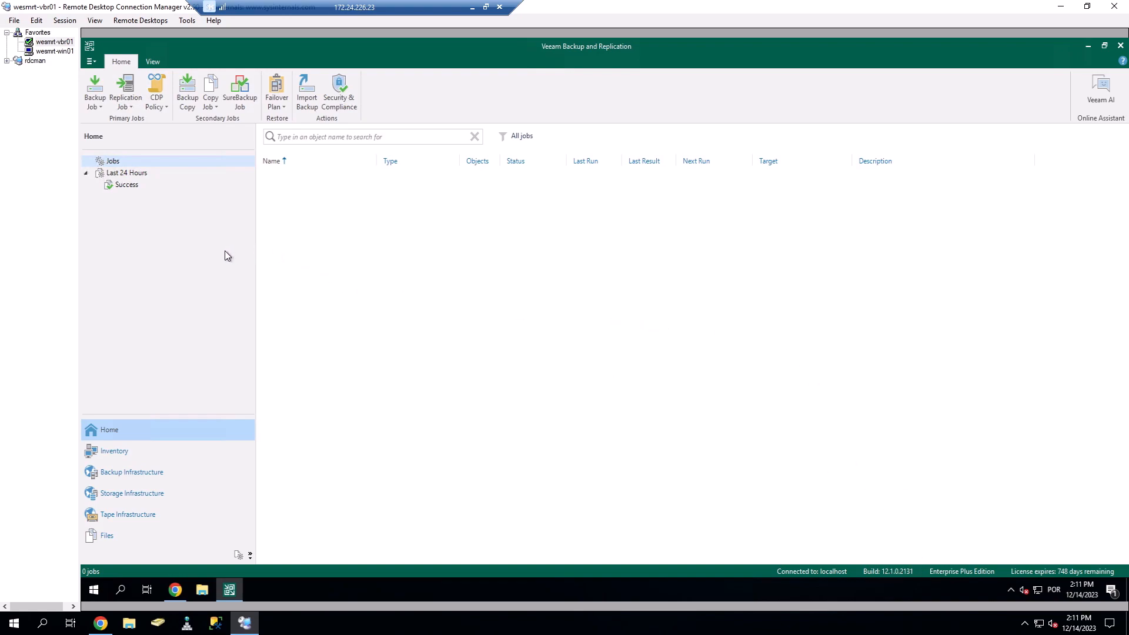
Step: Switch to the Azure portal in Chrome and browse the 2023 files in the uploads container of the itprolanduploads storage account
left_click(177, 590)
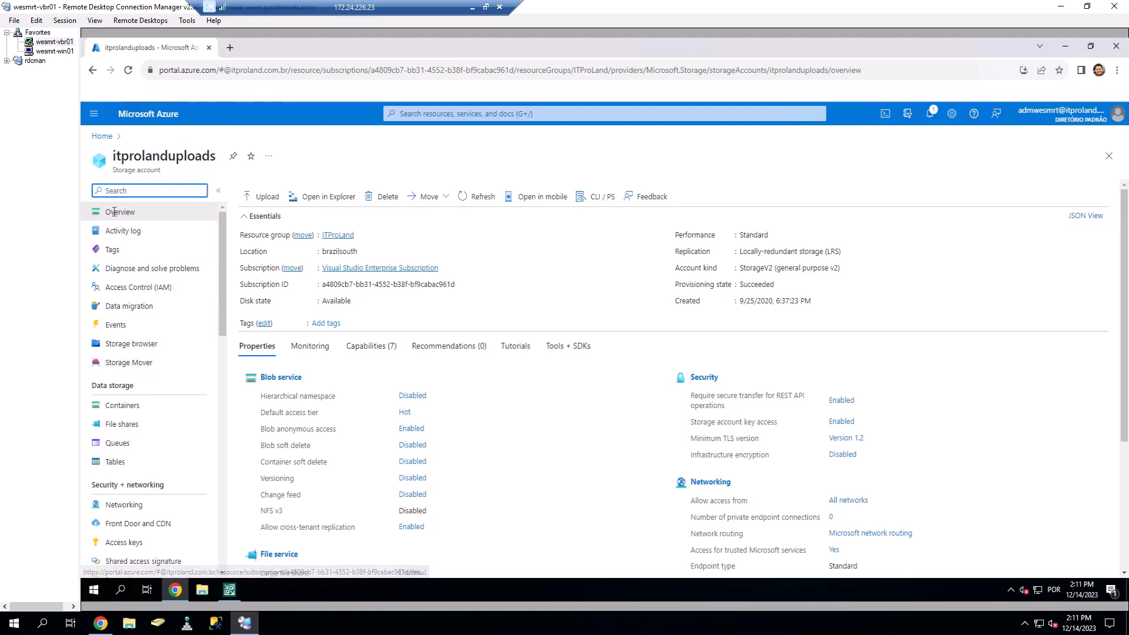
left_click_drag(113, 156, 208, 161)
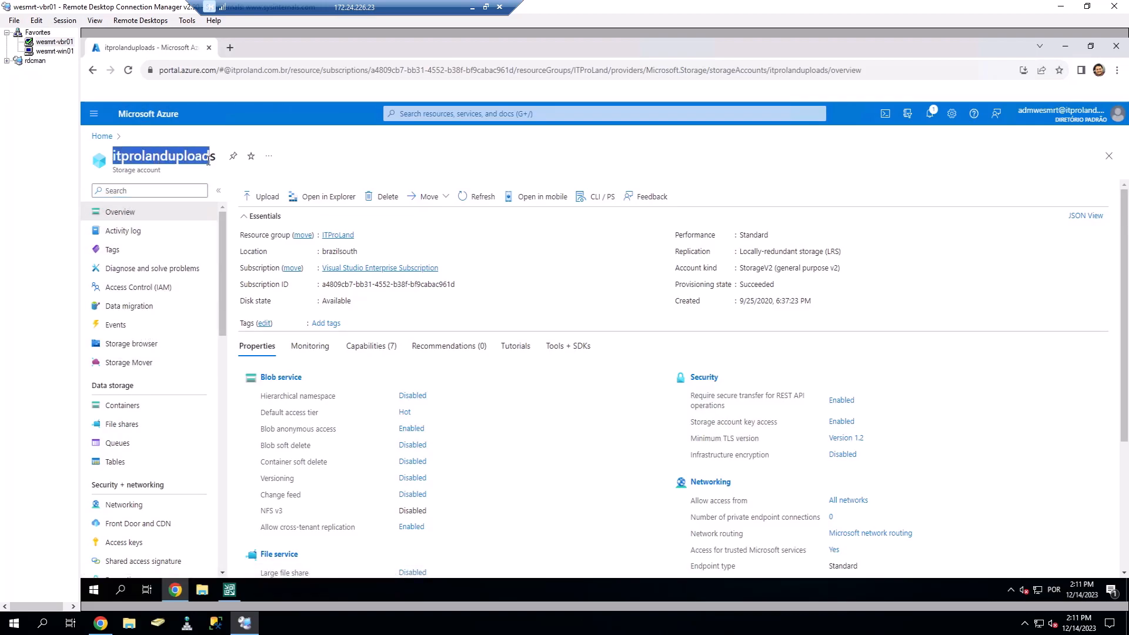
left_click(142, 407)
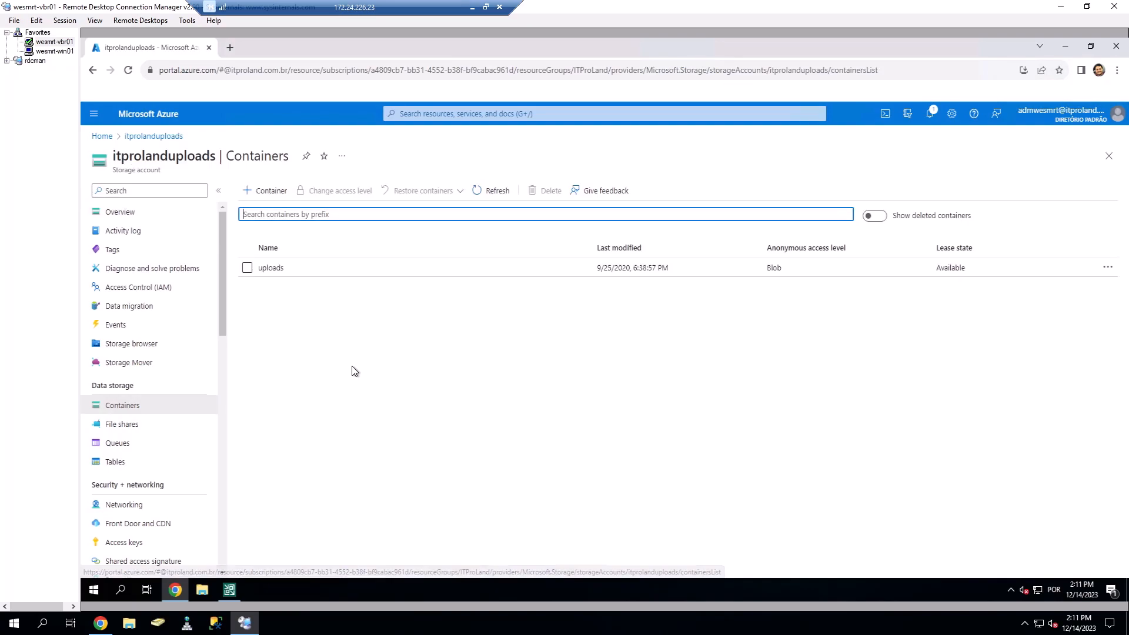
left_click(341, 270)
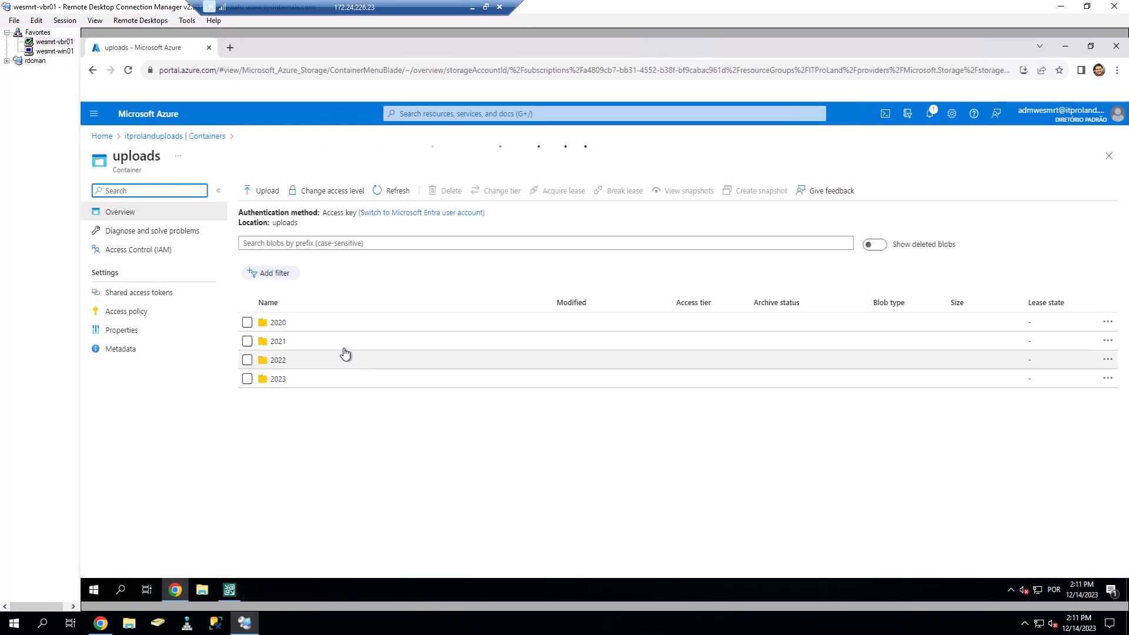
left_click(303, 382)
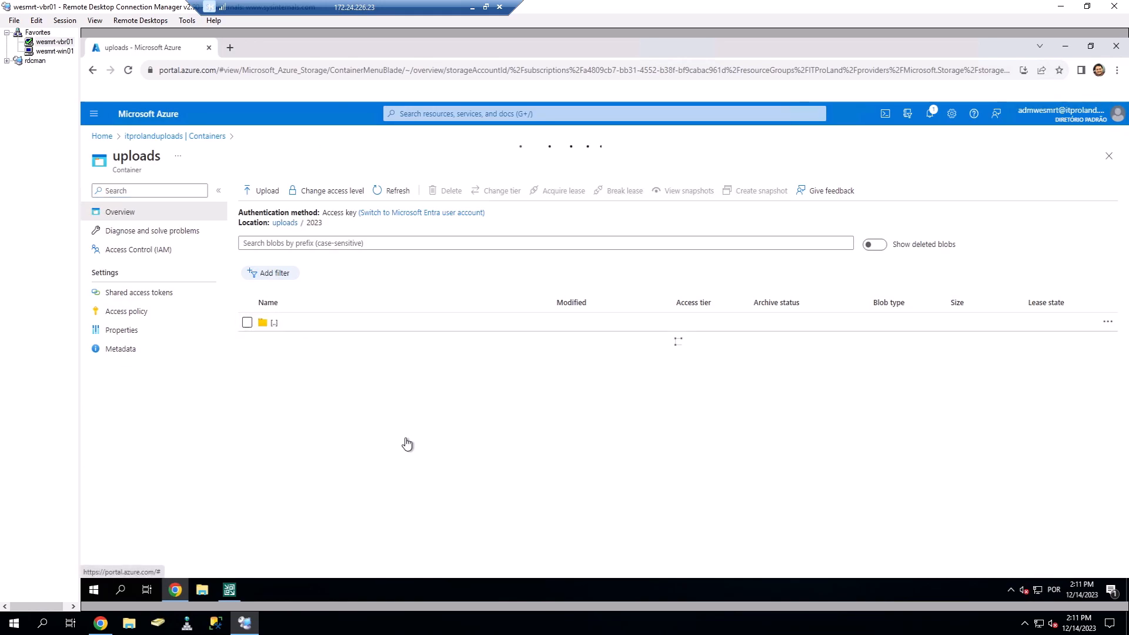
scroll(486, 427, "down", 5)
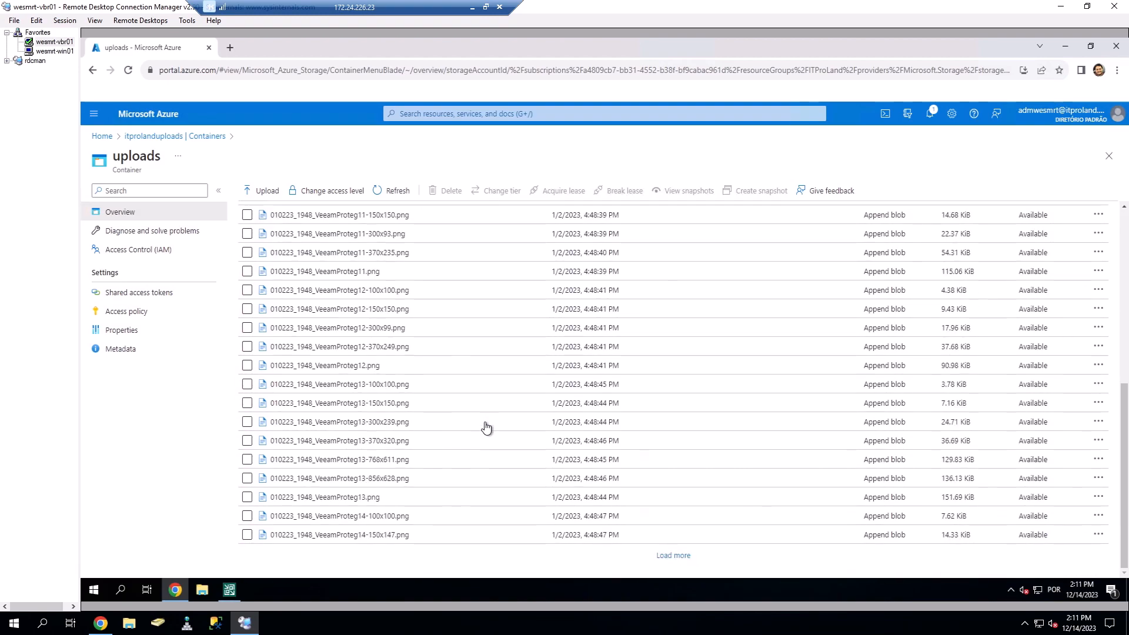
scroll(491, 450, "up", 5)
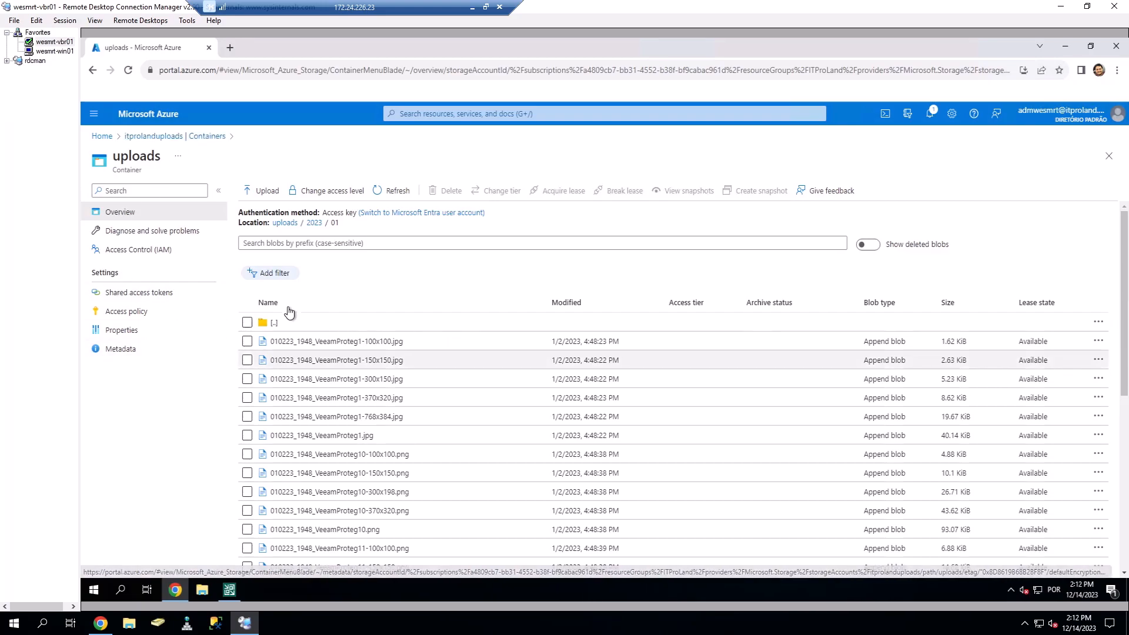
Step: Return to the Azure home page and open the itprolanduploads storage account from the storage accounts list
left_click(101, 136)
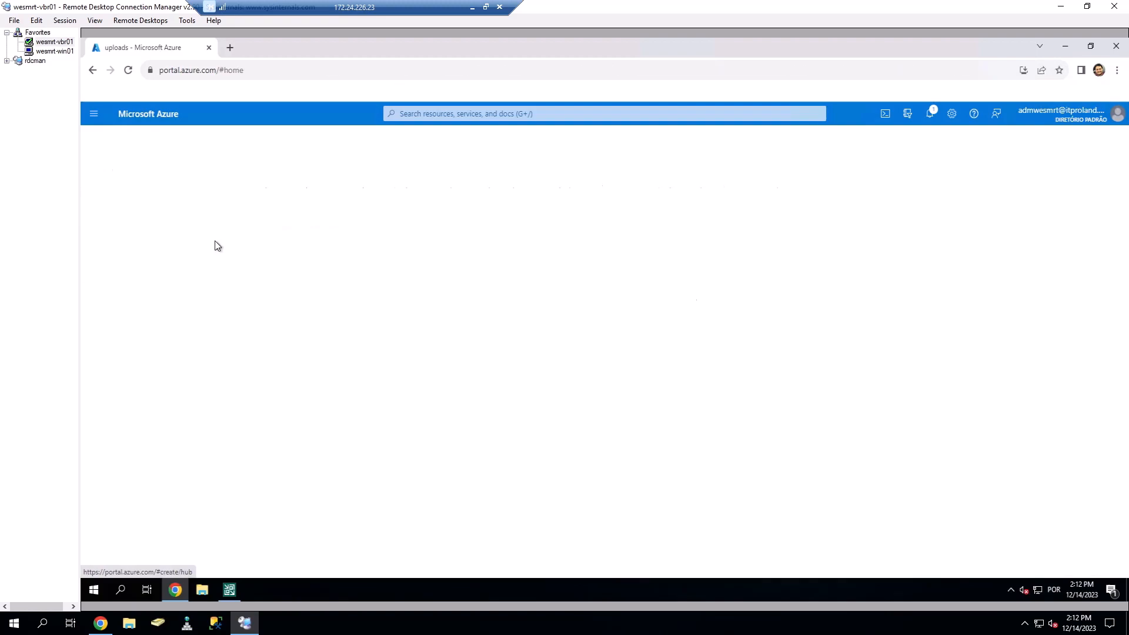
left_click(92, 70)
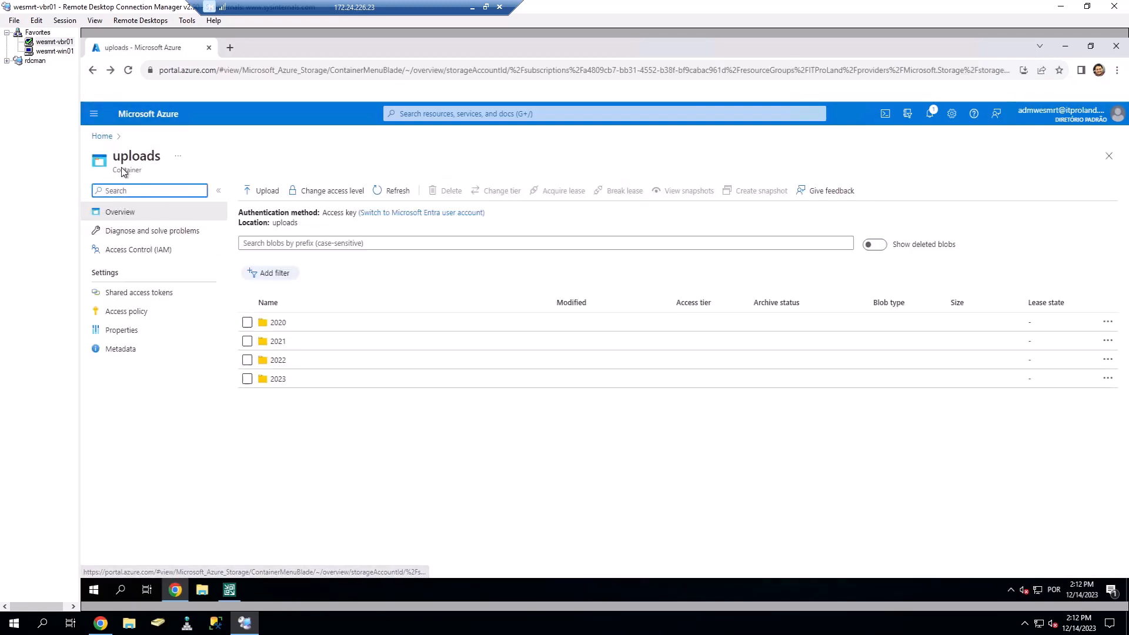
left_click(101, 136)
left_click(392, 187)
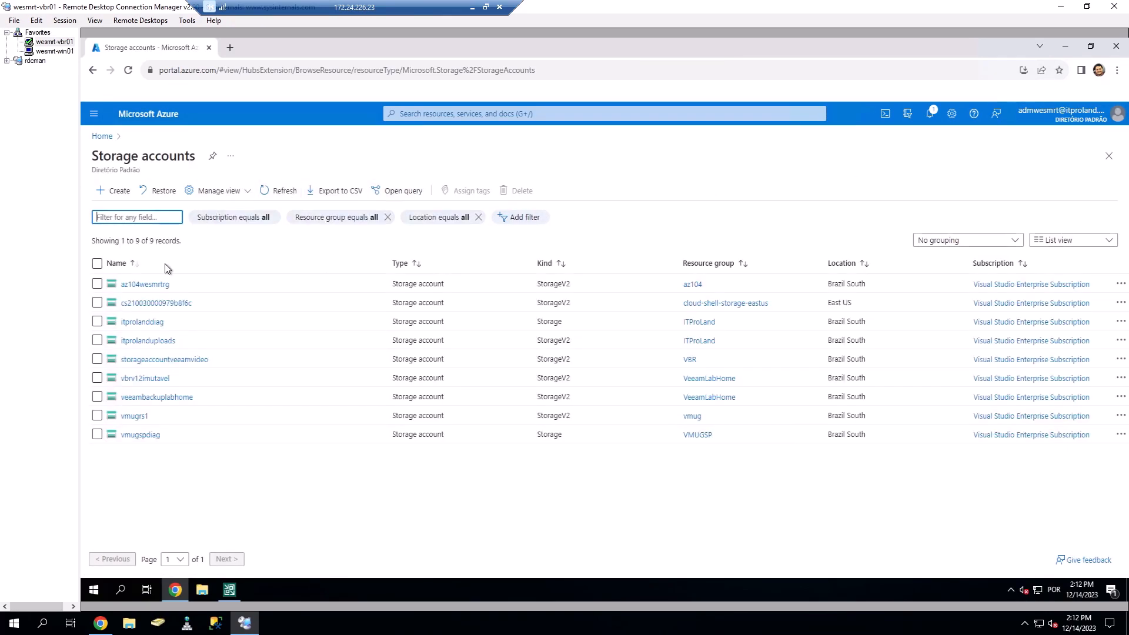
left_click(153, 341)
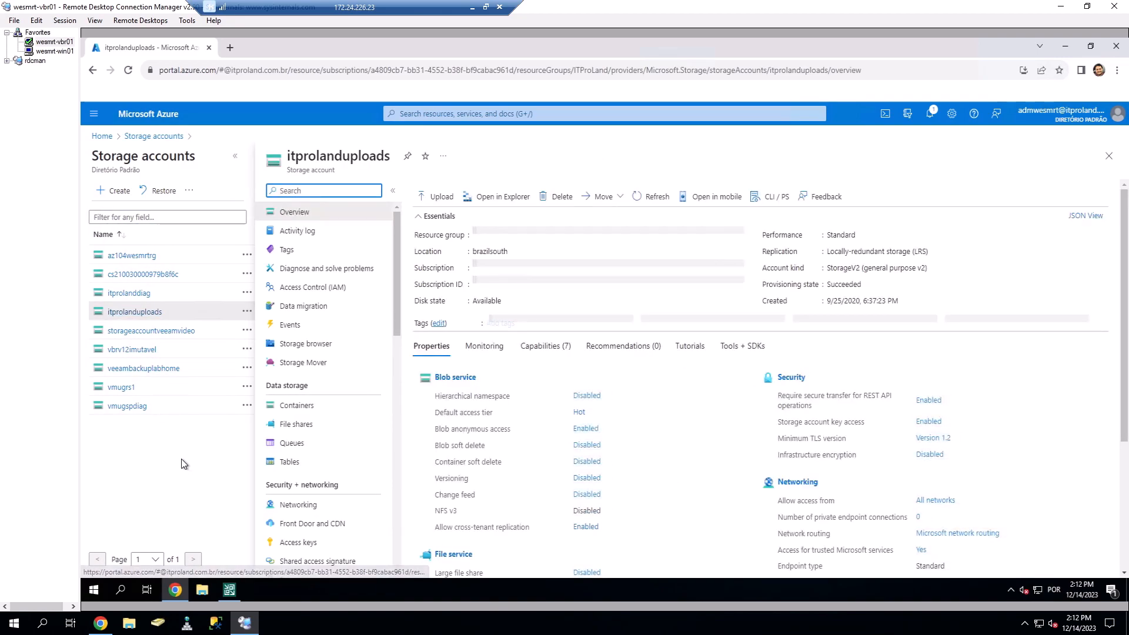
left_click(235, 160)
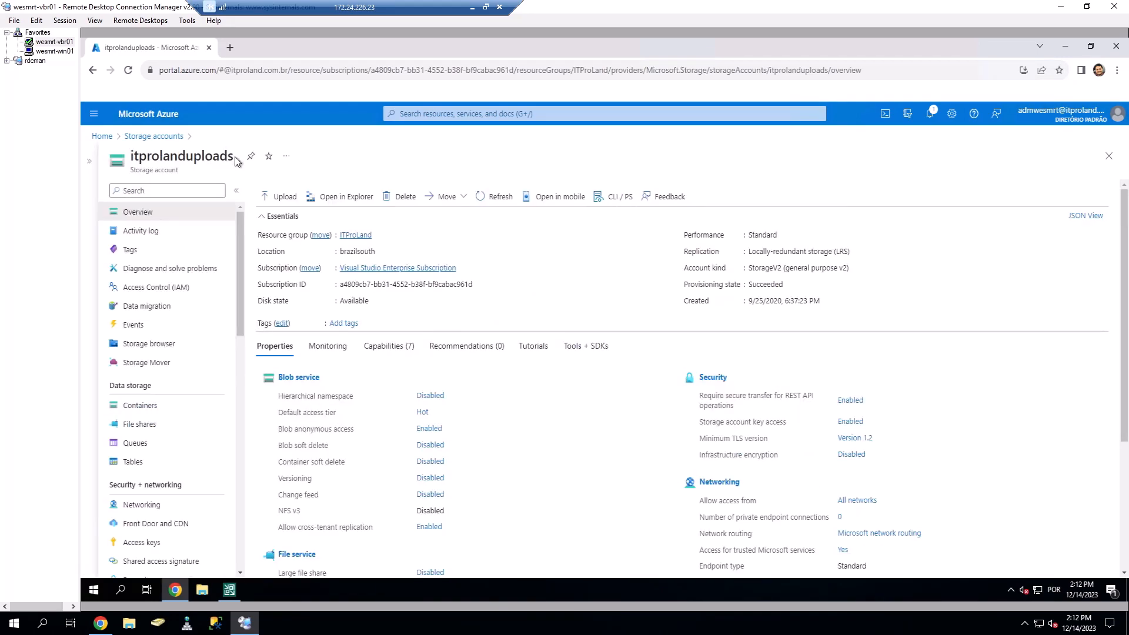
Step: Switch to Veeam Backup and Replication and start adding Microsoft Azure Blob Storage as an unstructured data source in the inventory
left_click(229, 590)
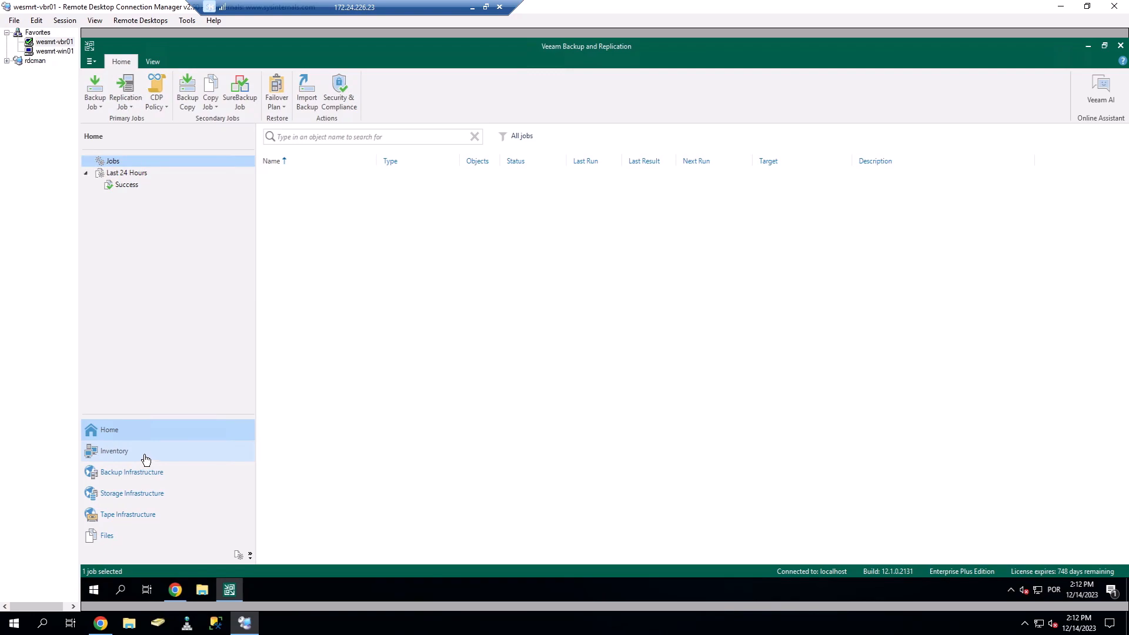
left_click(145, 458)
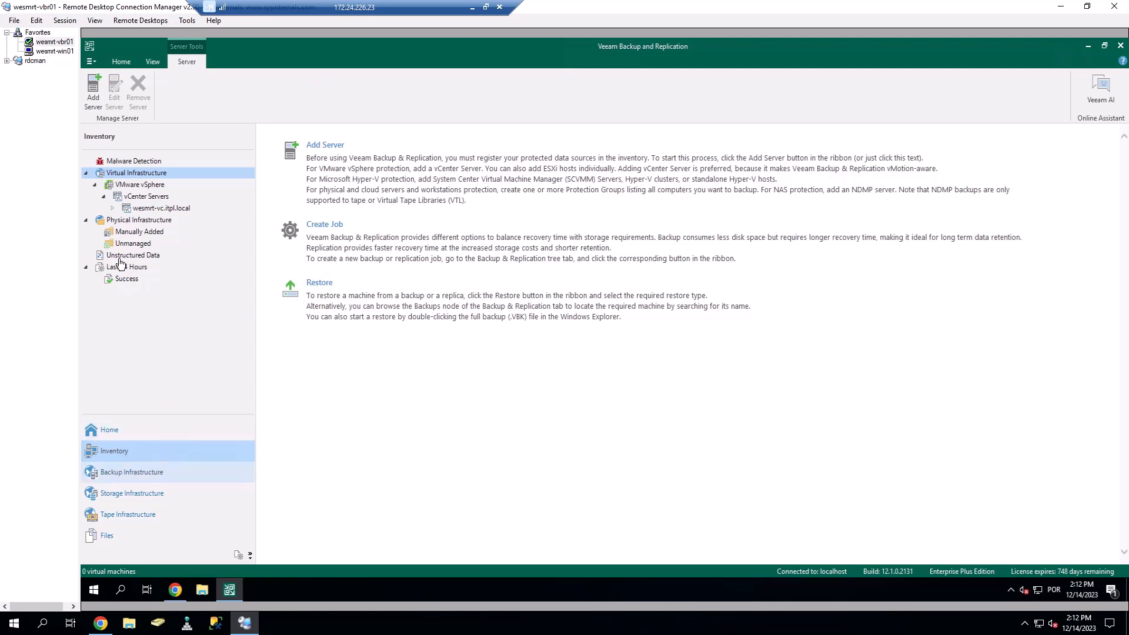
left_click(152, 256)
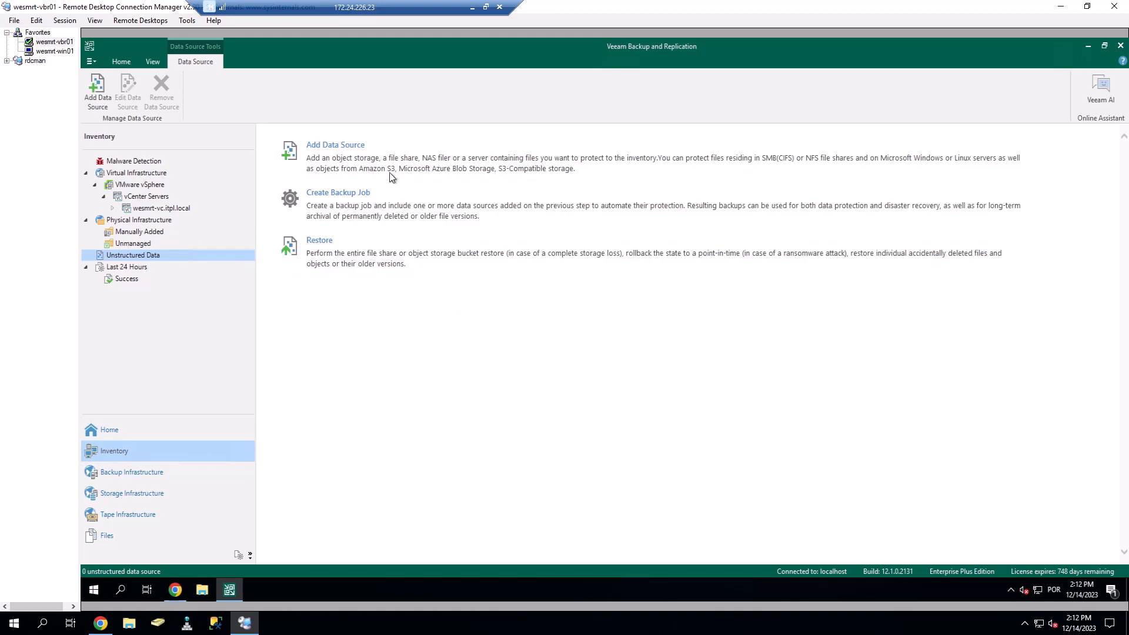
left_click(335, 150)
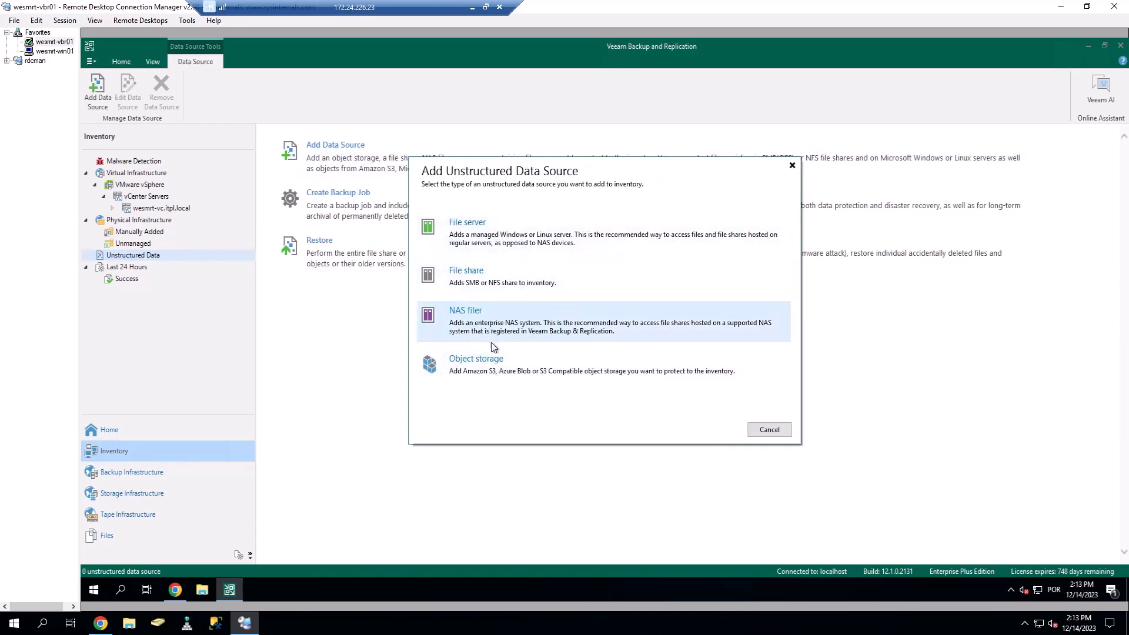
left_click(486, 373)
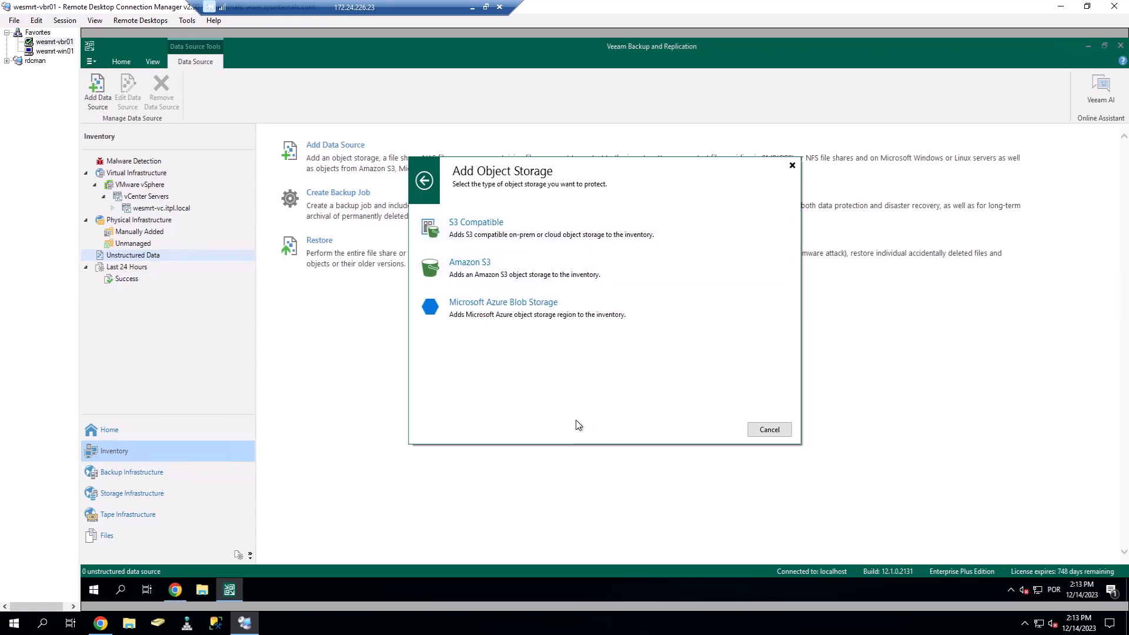
left_click(532, 314)
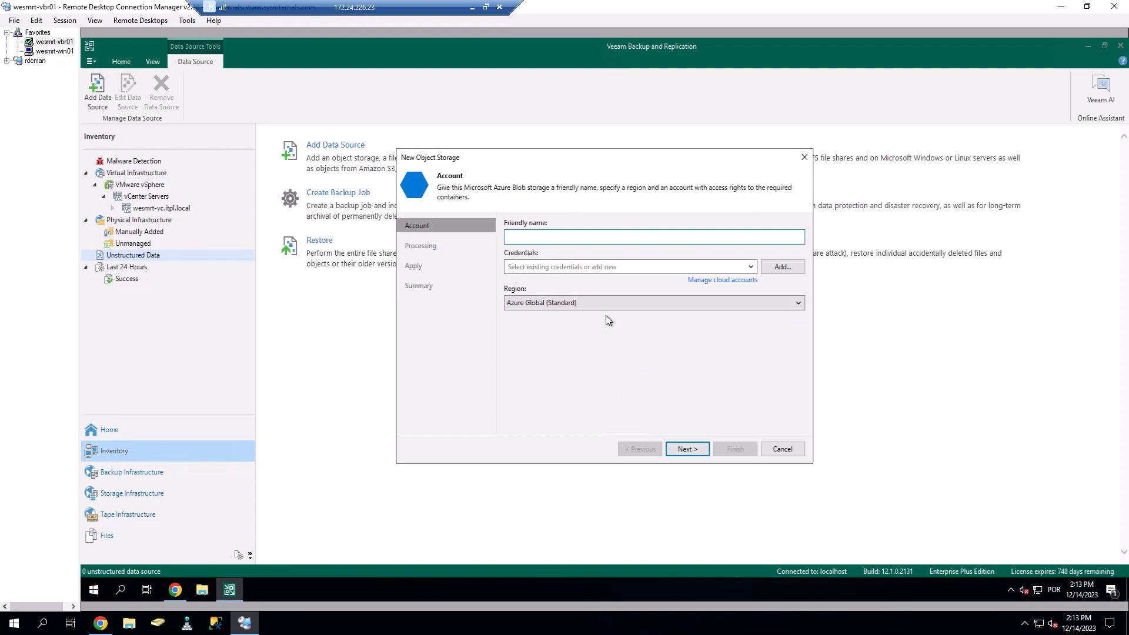
Step: Give the object storage the friendly name itprolandupload and start adding Microsoft Azure storage account credentials of the shared key type
type("itprolan")
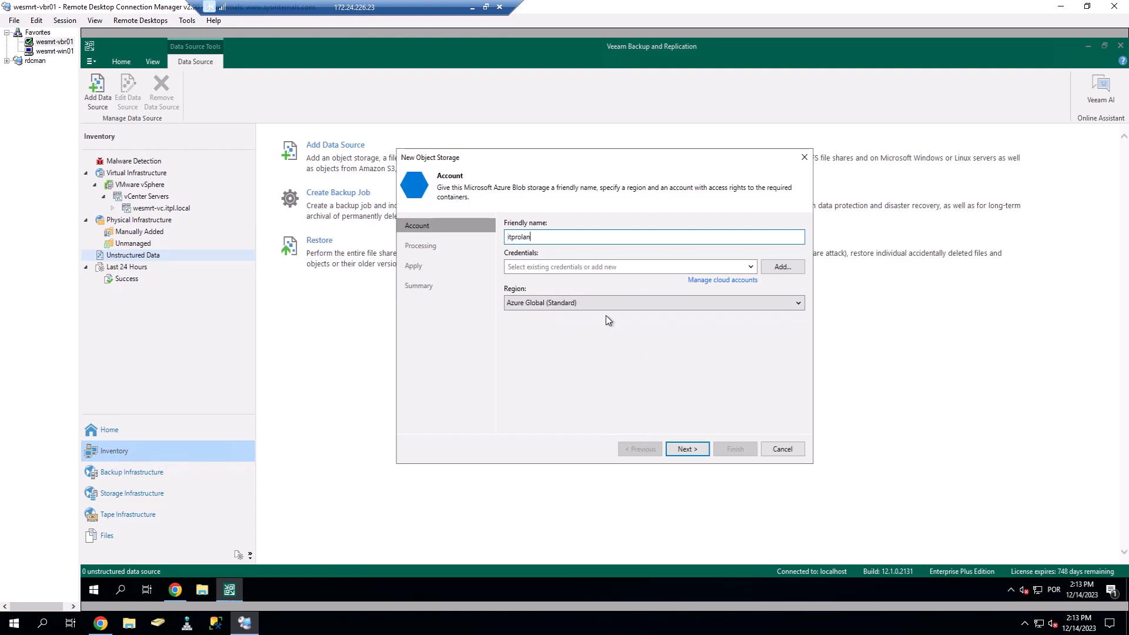
type("dupload")
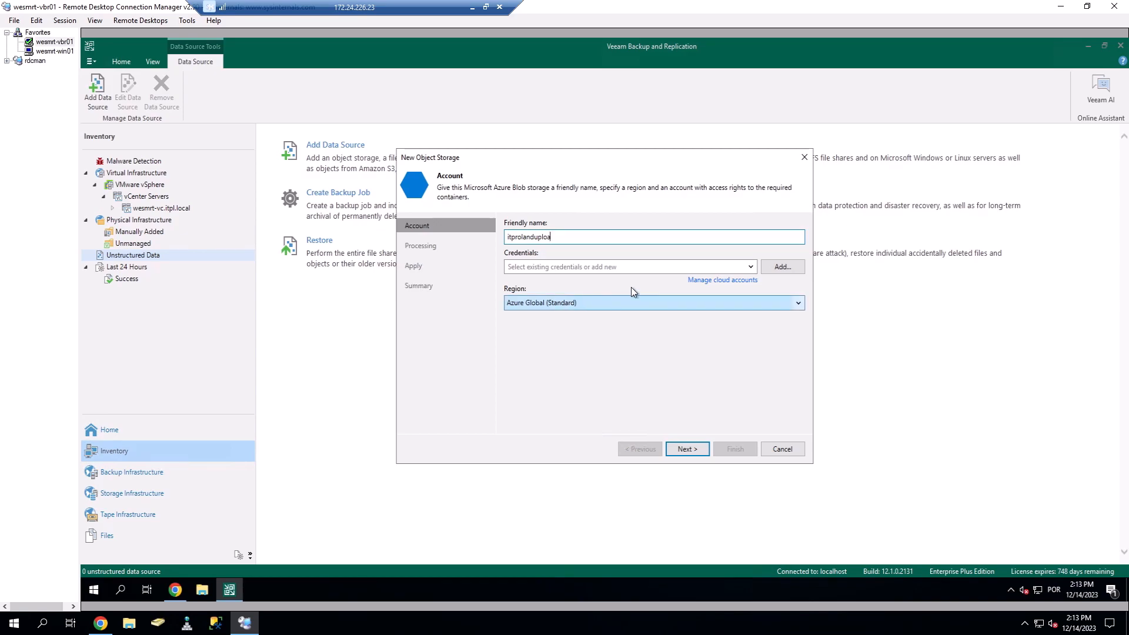
left_click(801, 270)
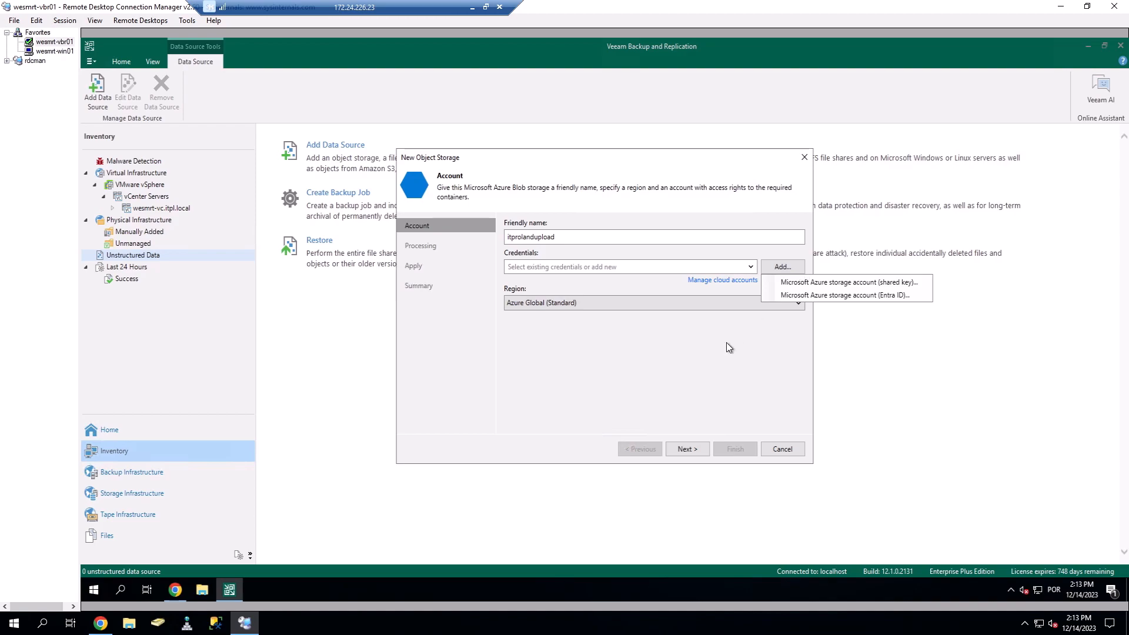
left_click(840, 285)
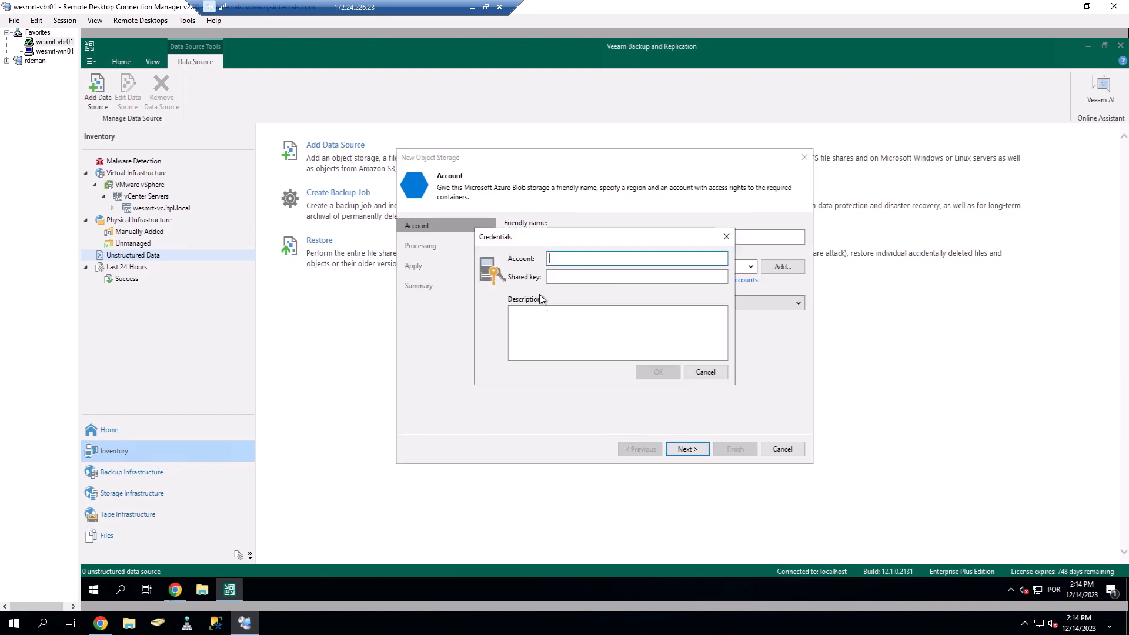
Step: Copy the storage account name from the Azure access keys page and enter it as the account in the Veeam credentials
left_click(175, 589)
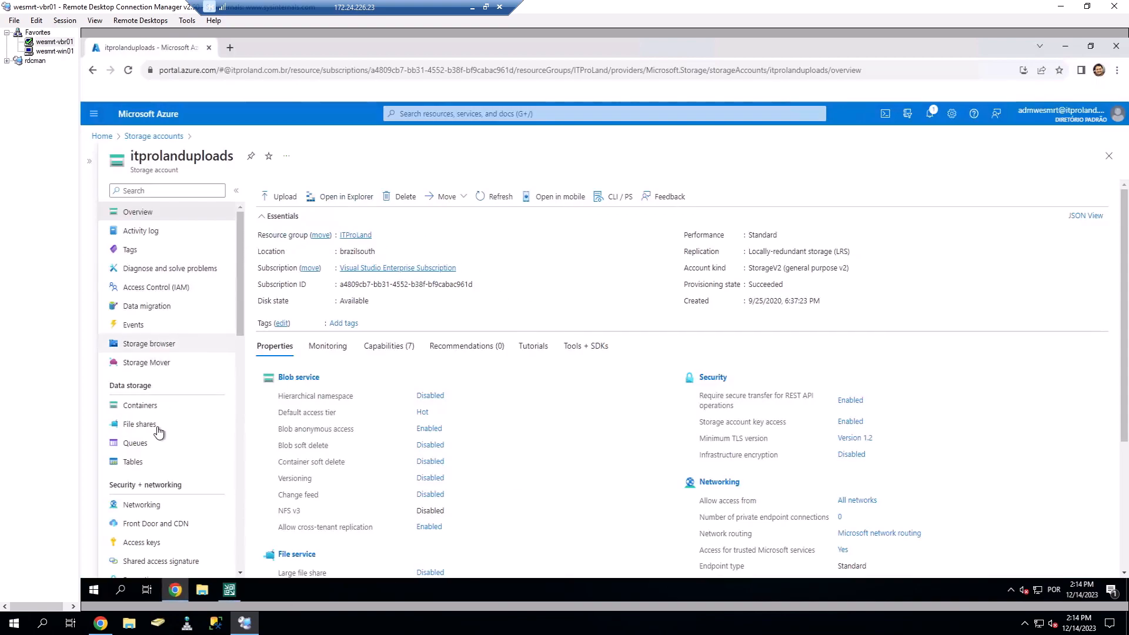
left_click(159, 546)
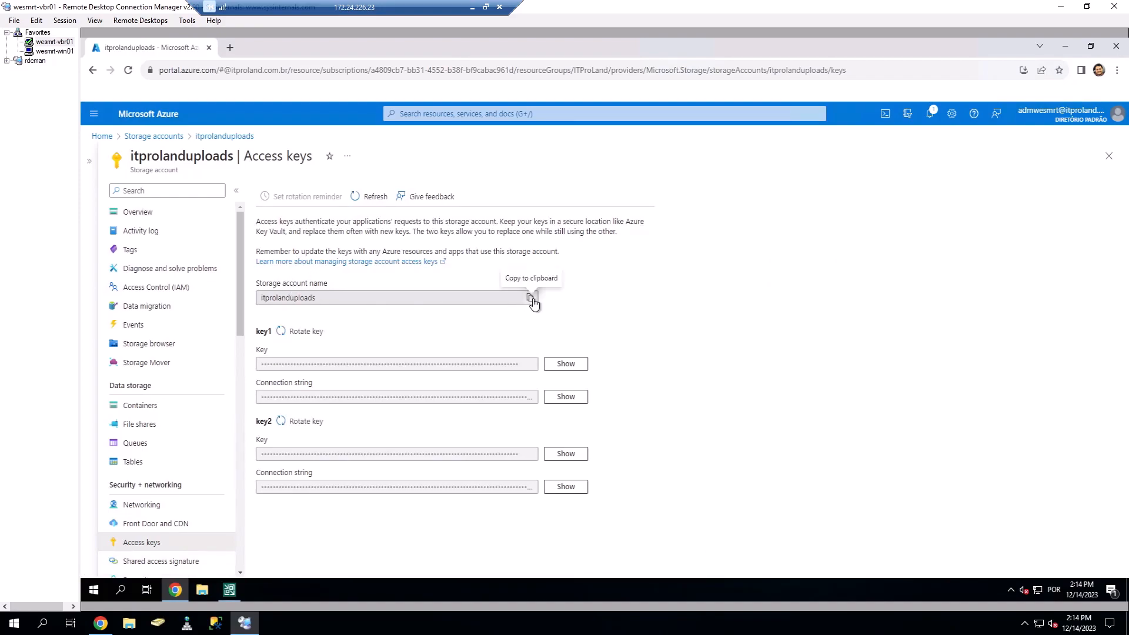
left_click(531, 299)
left_click(229, 590)
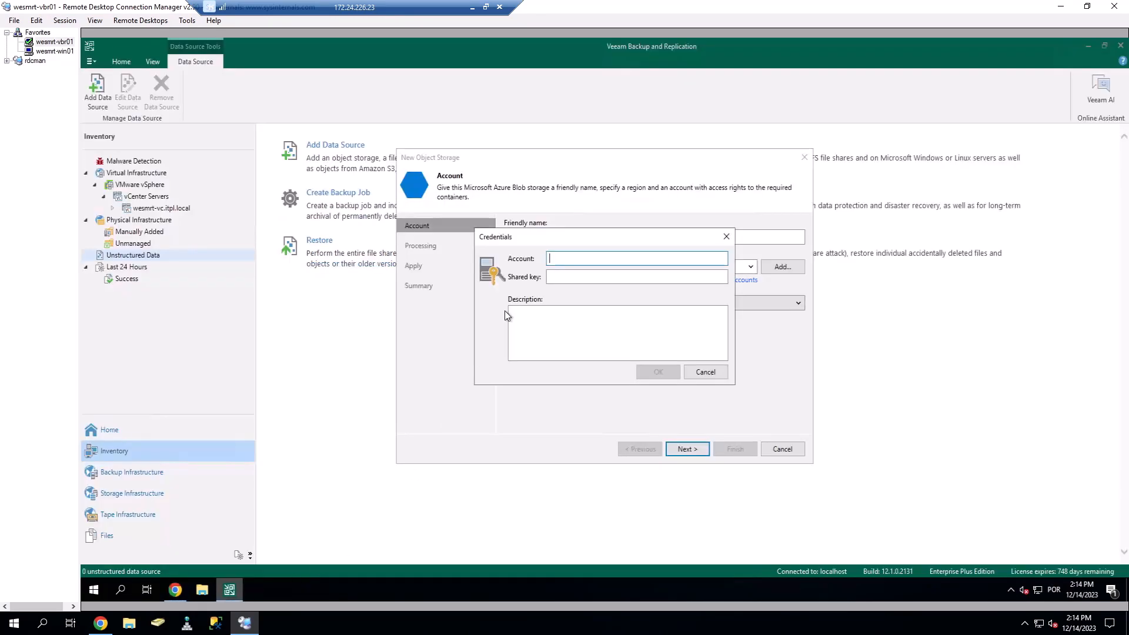
left_click(574, 261)
key("ctrl+v")
key("Tab")
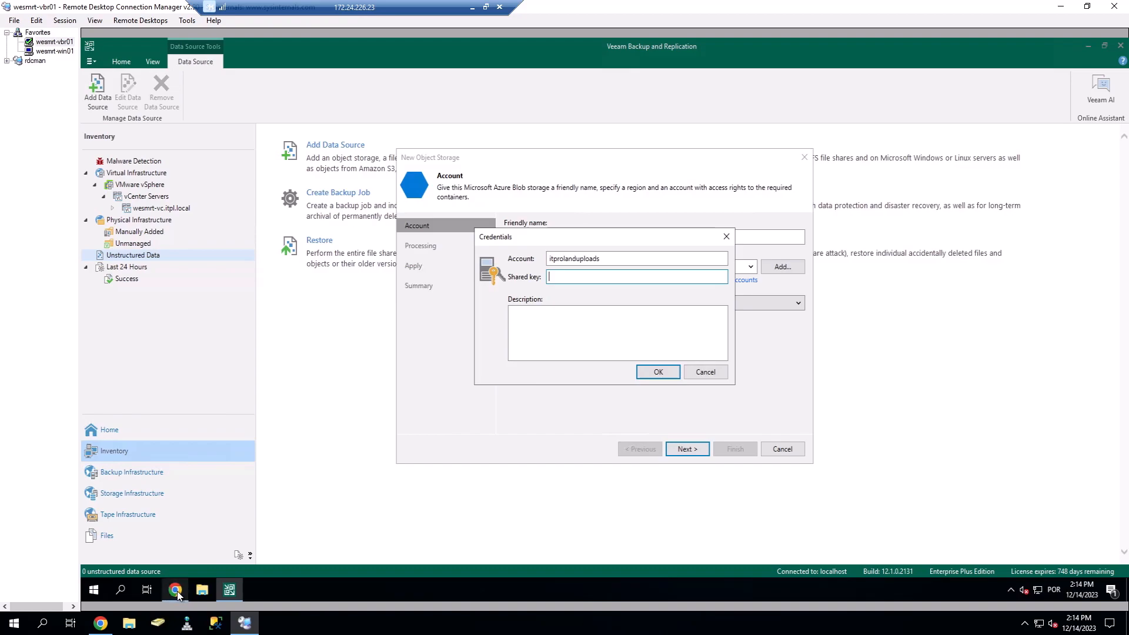
Step: Reveal and copy the key1 access key in the Azure portal and paste it as the shared key in the Veeam credentials
left_click(177, 590)
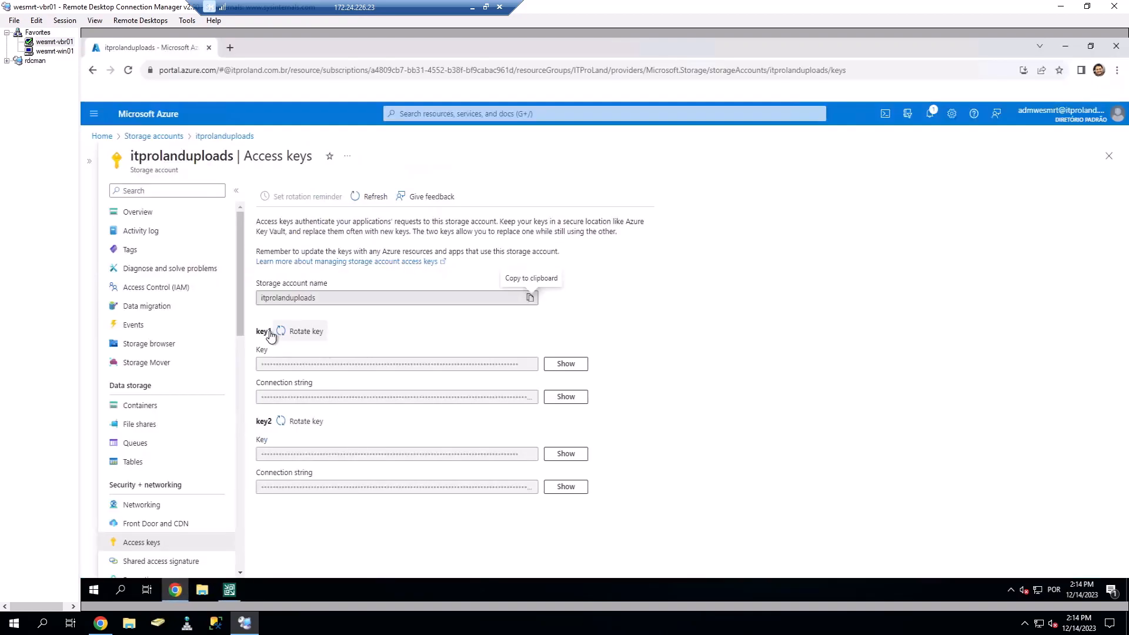
left_click(564, 364)
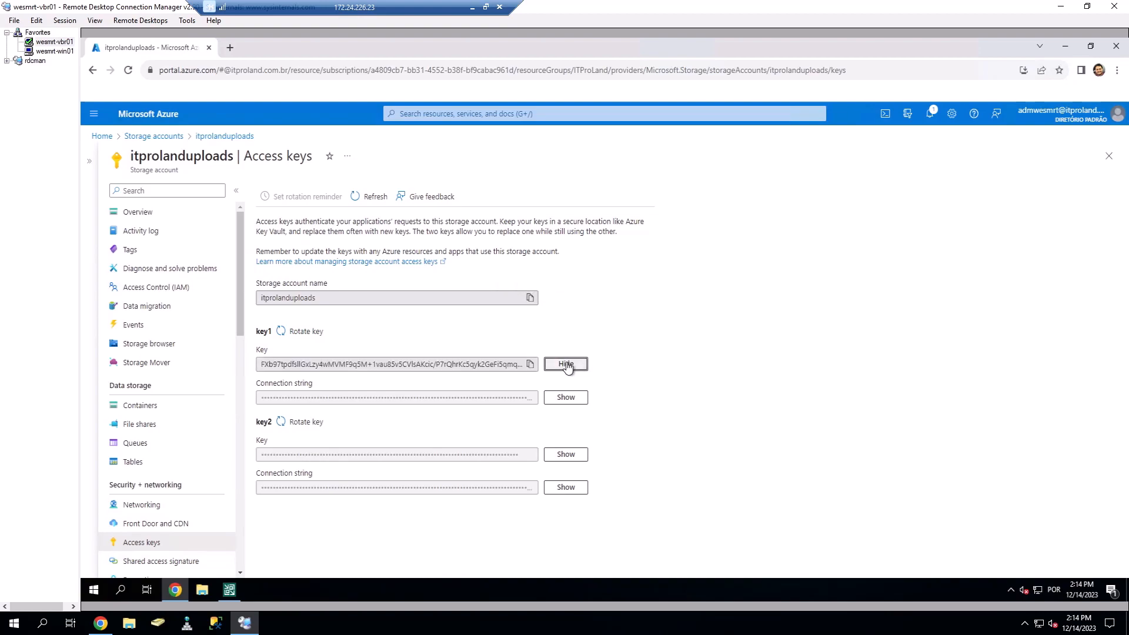
left_click(529, 364)
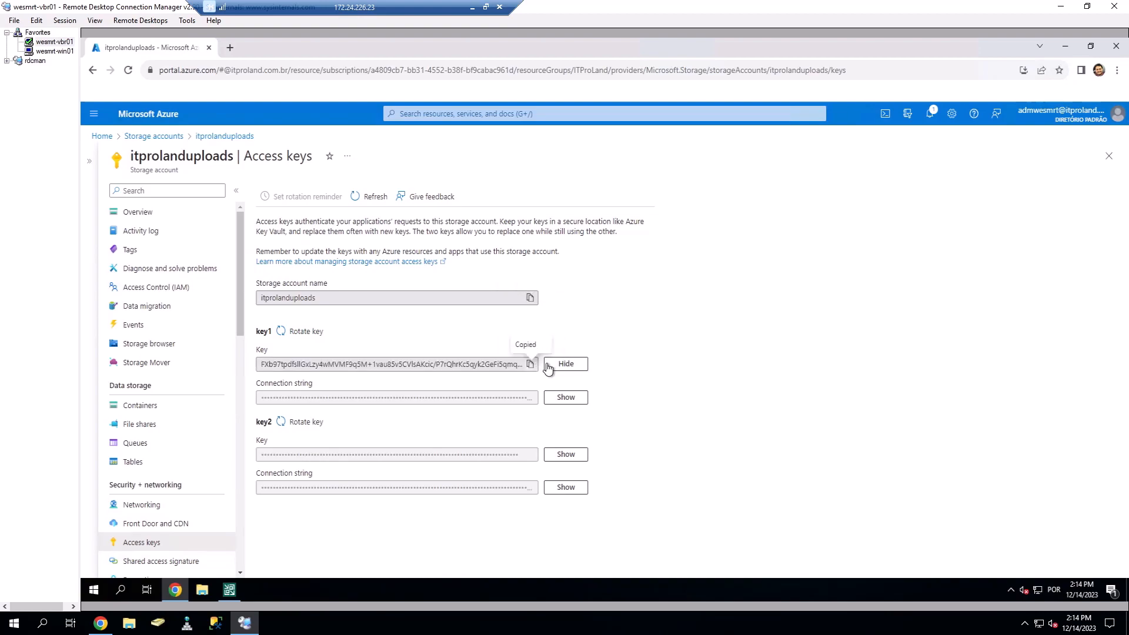
left_click(1067, 46)
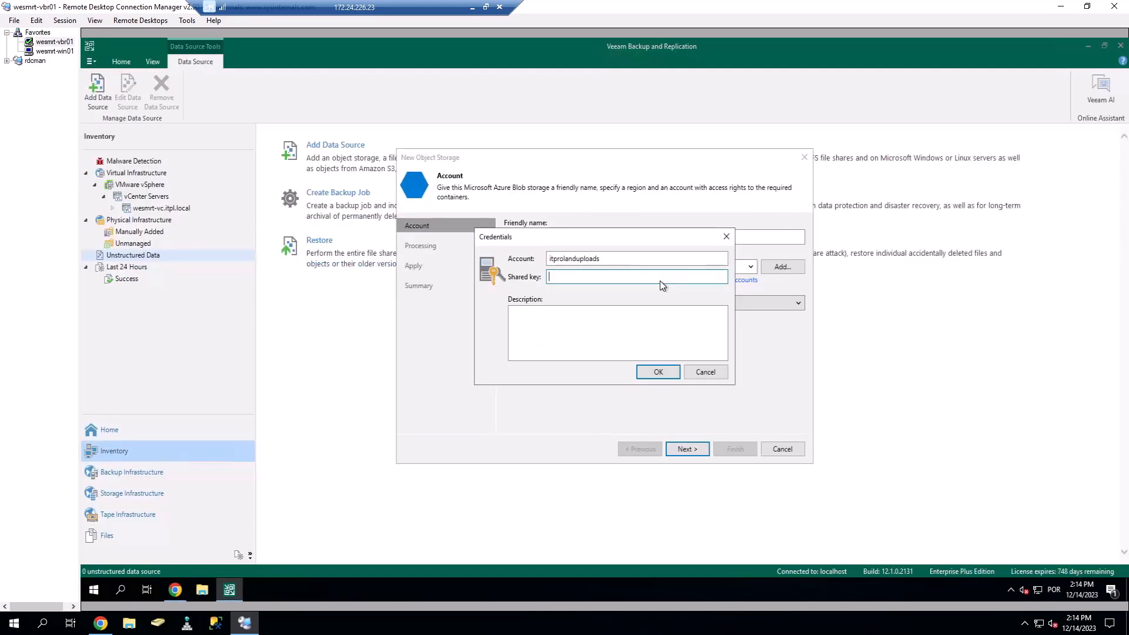
key("ctrl+v")
Step: Describe the credentials as "storage account itprolanduploads" and save them
left_click(586, 326)
type("storage account itprol")
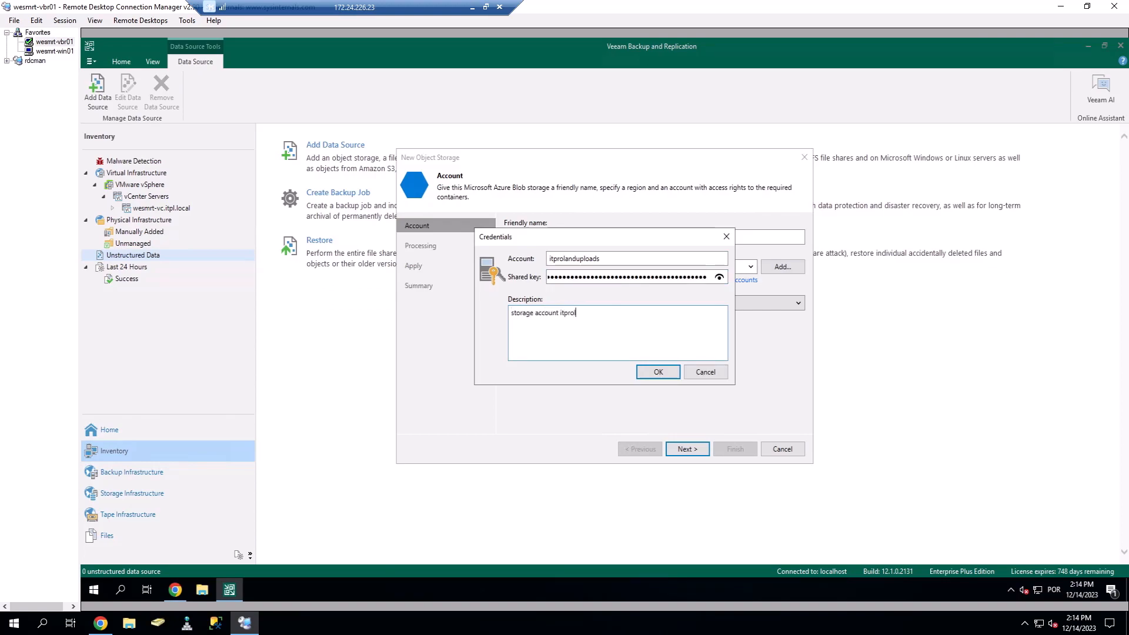
type("anduploads")
left_click(655, 372)
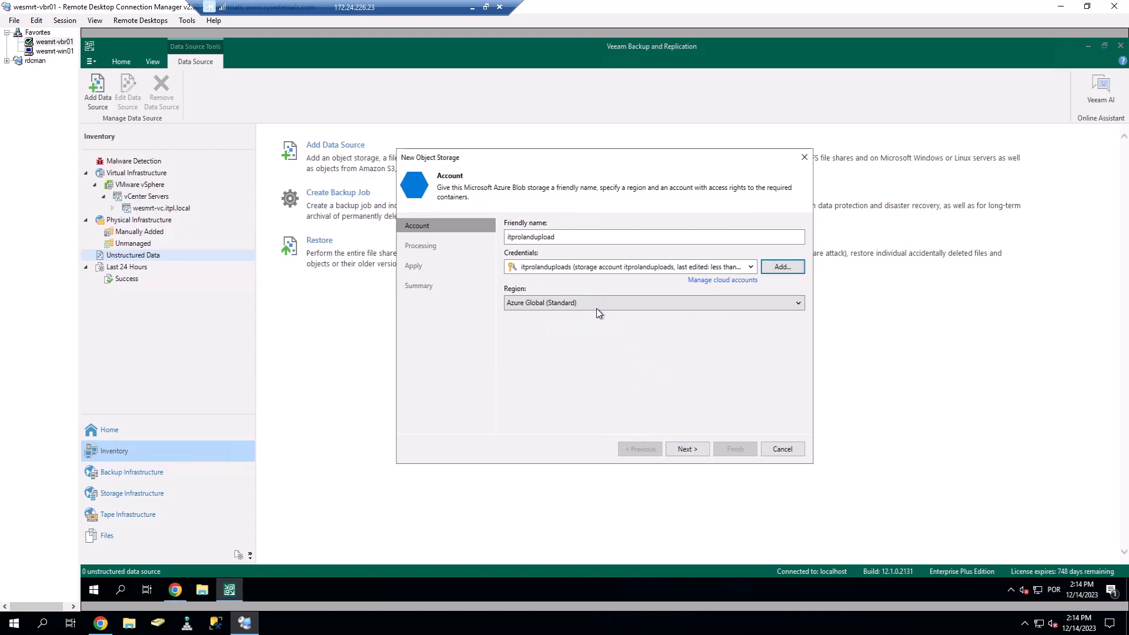
Step: Select Azure Global (Standard) as the region and proceed to the Processing settings
left_click(605, 303)
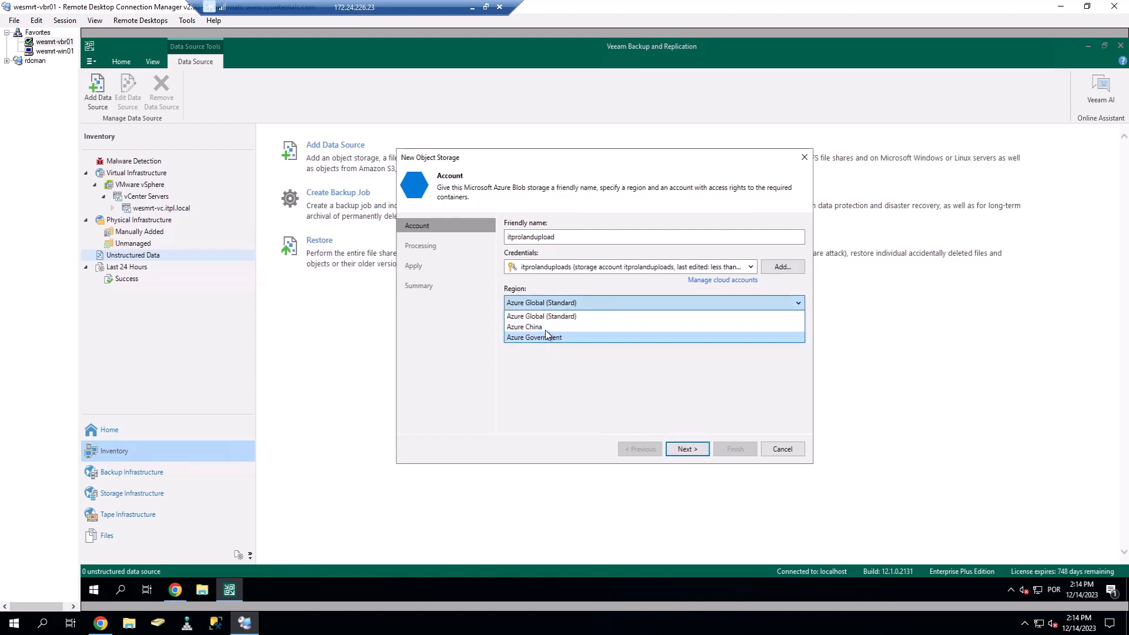
left_click(566, 316)
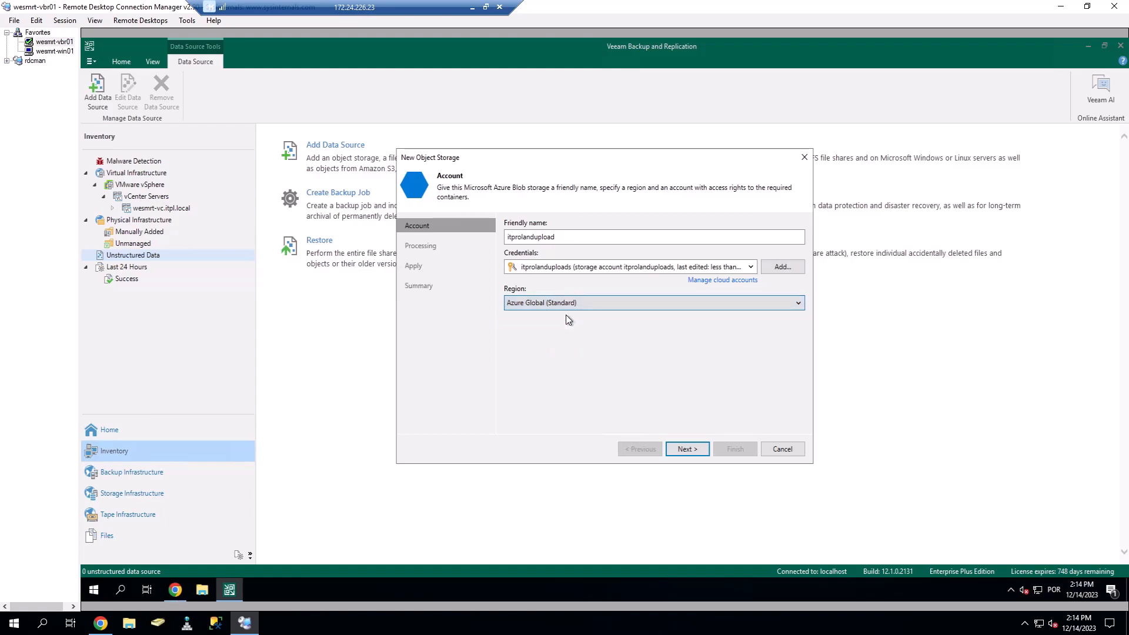
left_click(694, 448)
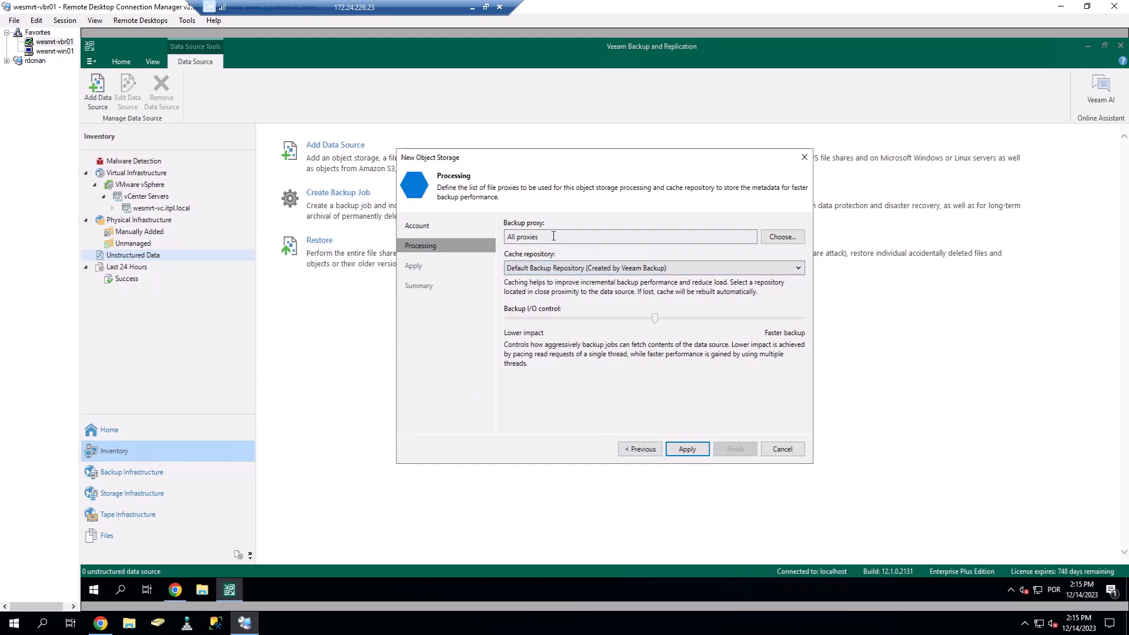
Step: Check the backup proxy selection without changing it, and choose REPLOCAL as the cache repository
left_click(783, 237)
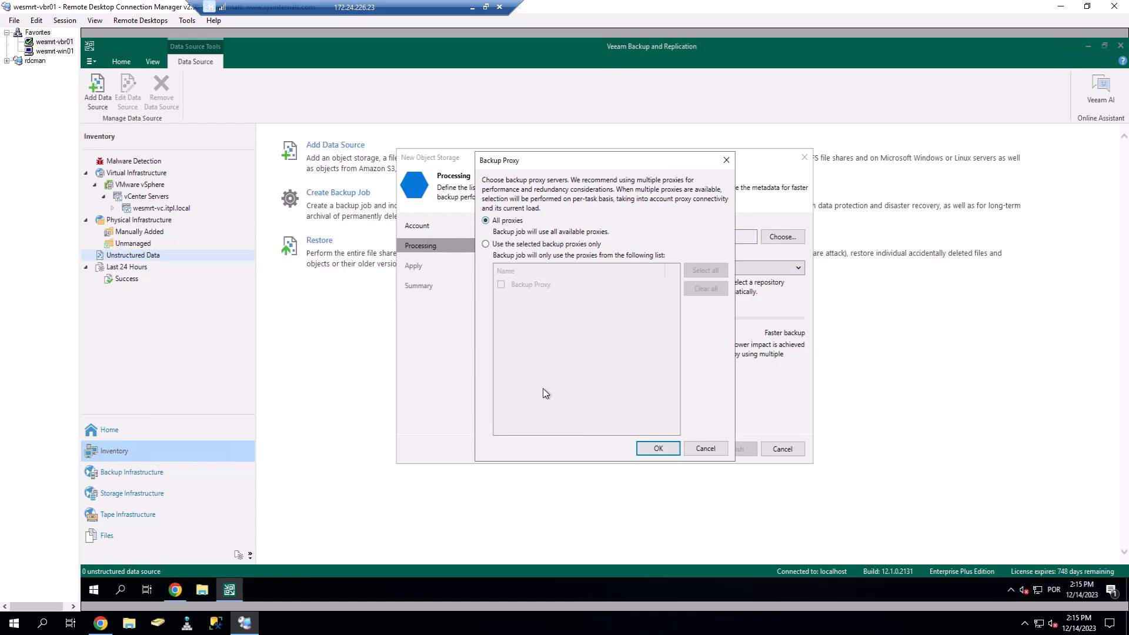
left_click(707, 448)
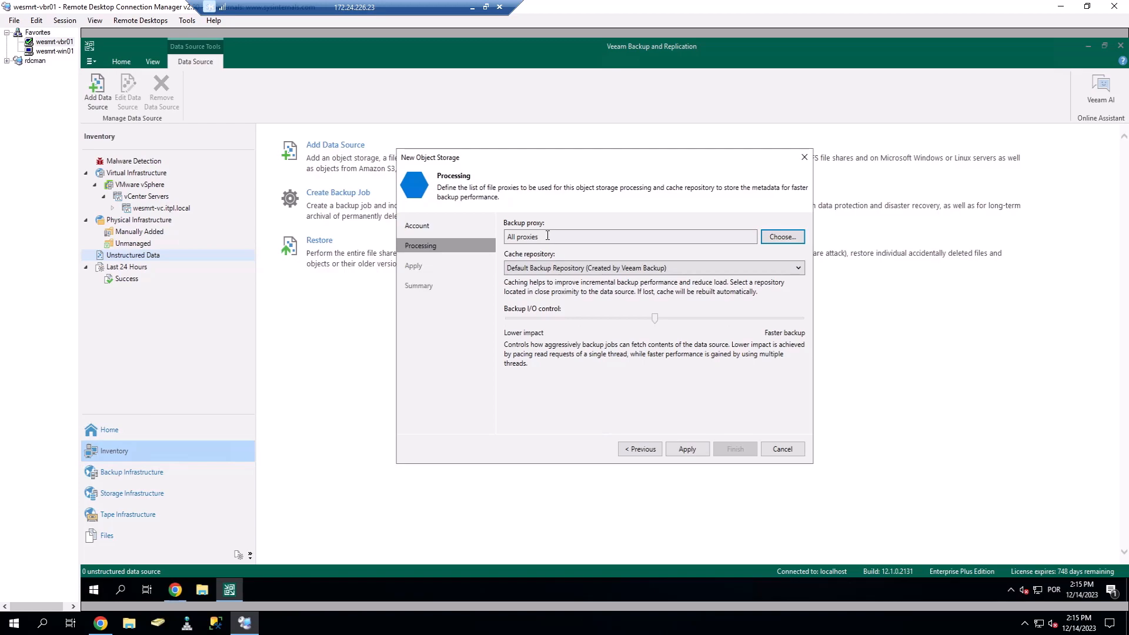
left_click(615, 269)
left_click(550, 268)
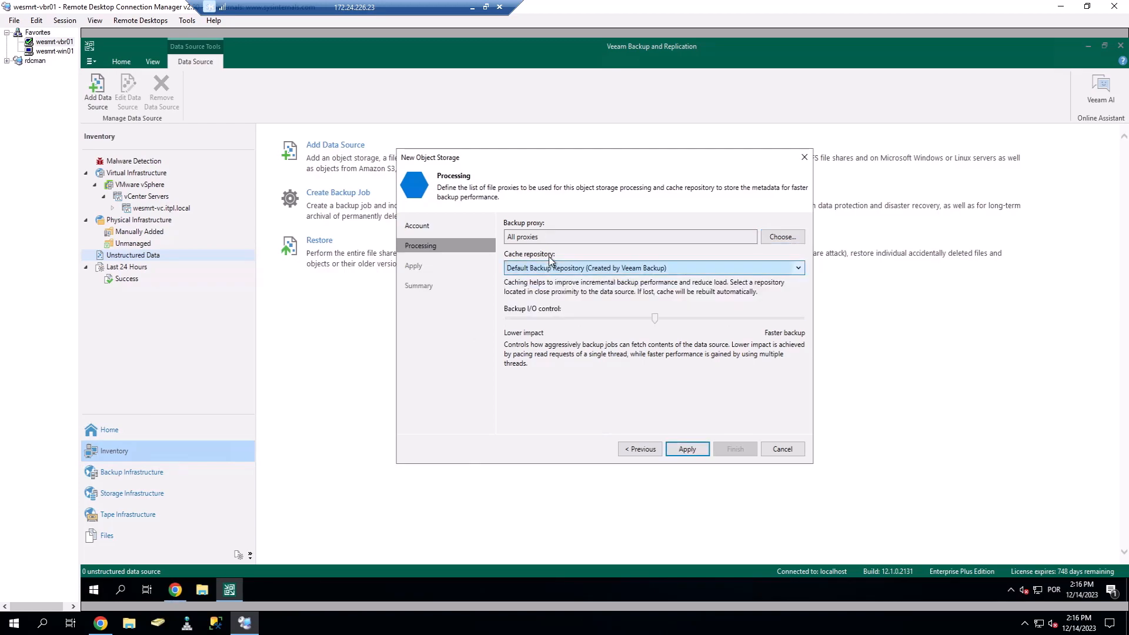
left_click(628, 270)
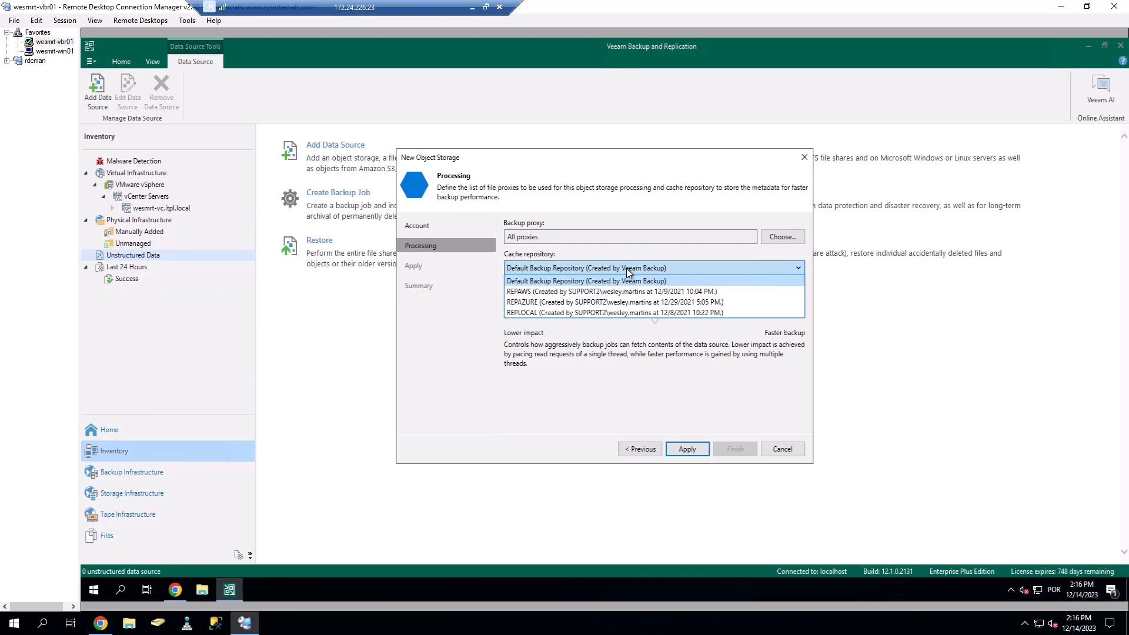
left_click(544, 313)
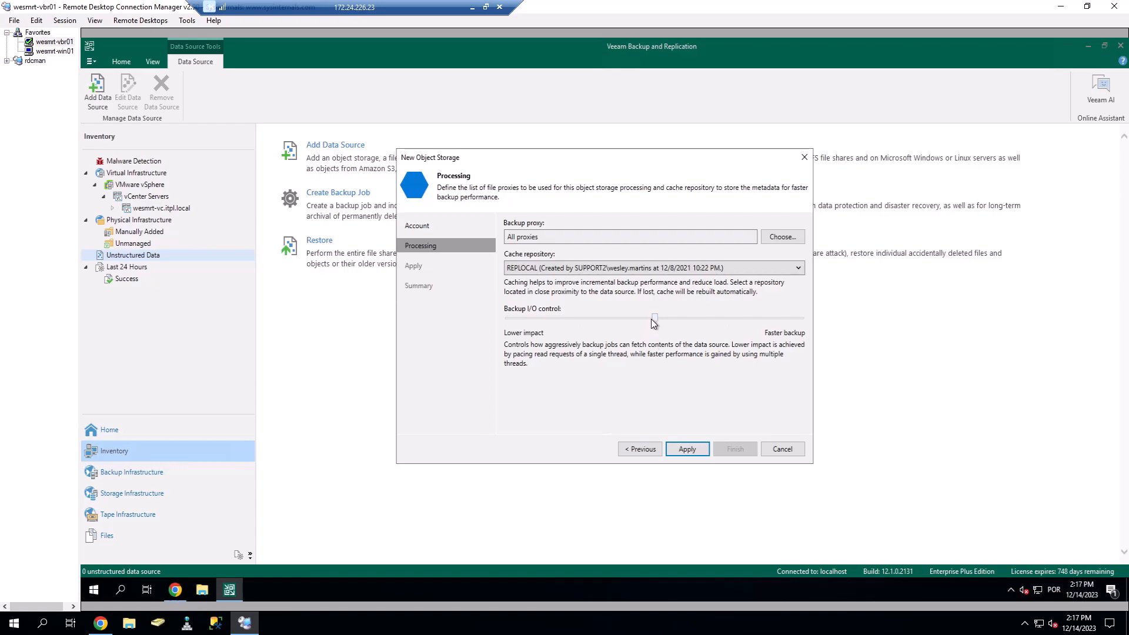
Step: Set the backup I/O control to Faster backup, then apply the settings and finish adding the object storage
left_click_drag(658, 321, 838, 332)
left_click(693, 450)
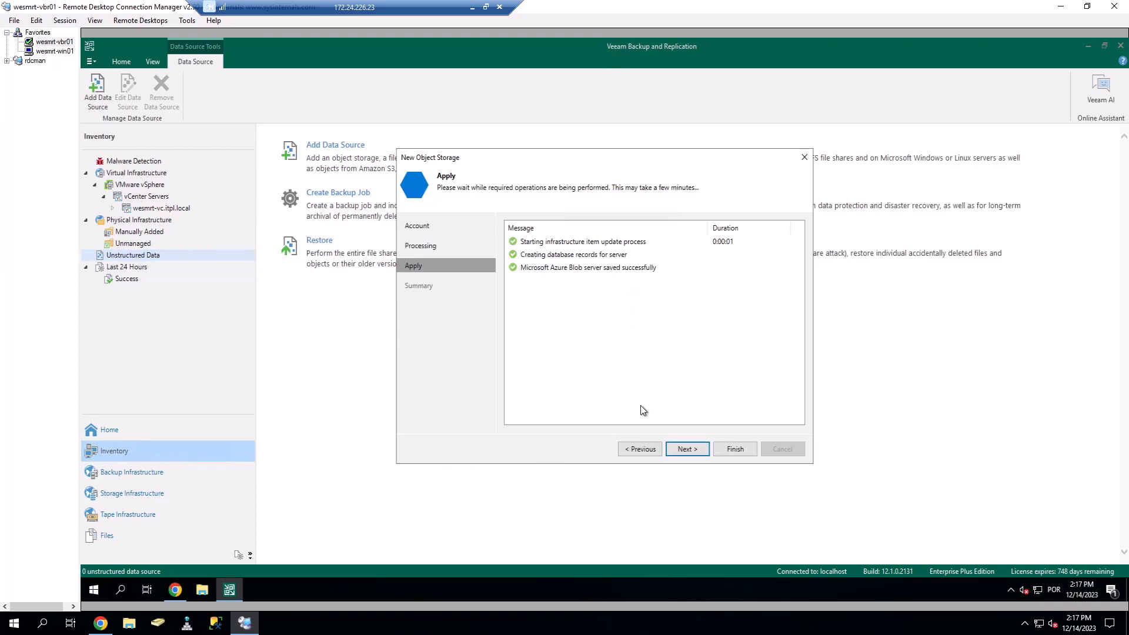
left_click(693, 451)
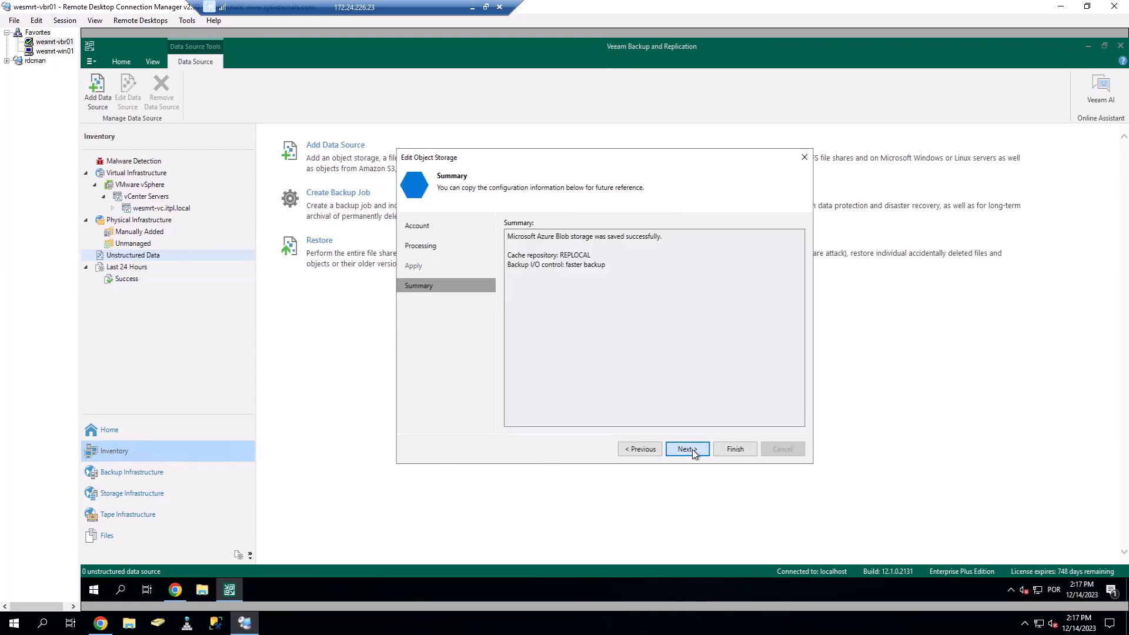
left_click(730, 450)
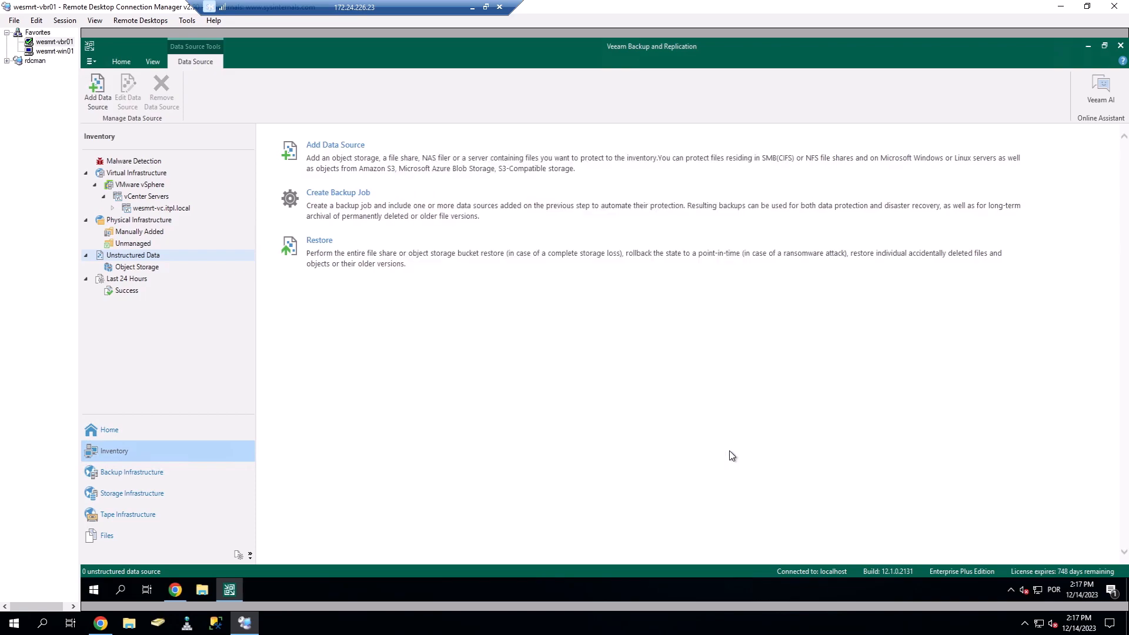
Step: Examine the itprolandupload entry under Object Storage and its options for adding it to a backup job
left_click(145, 271)
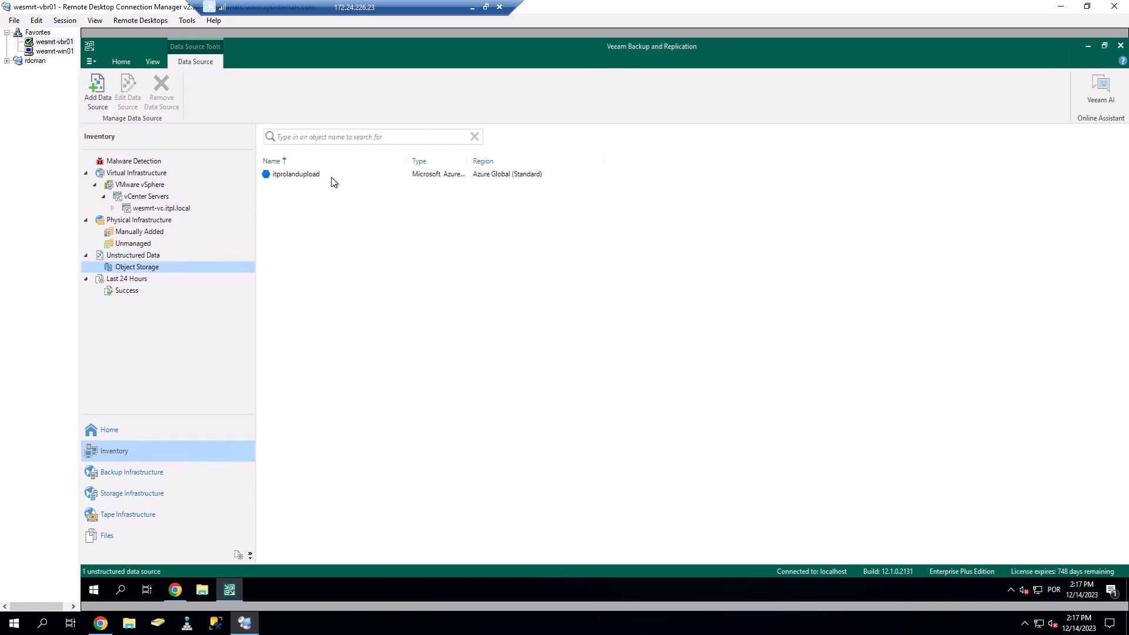
left_click(334, 177)
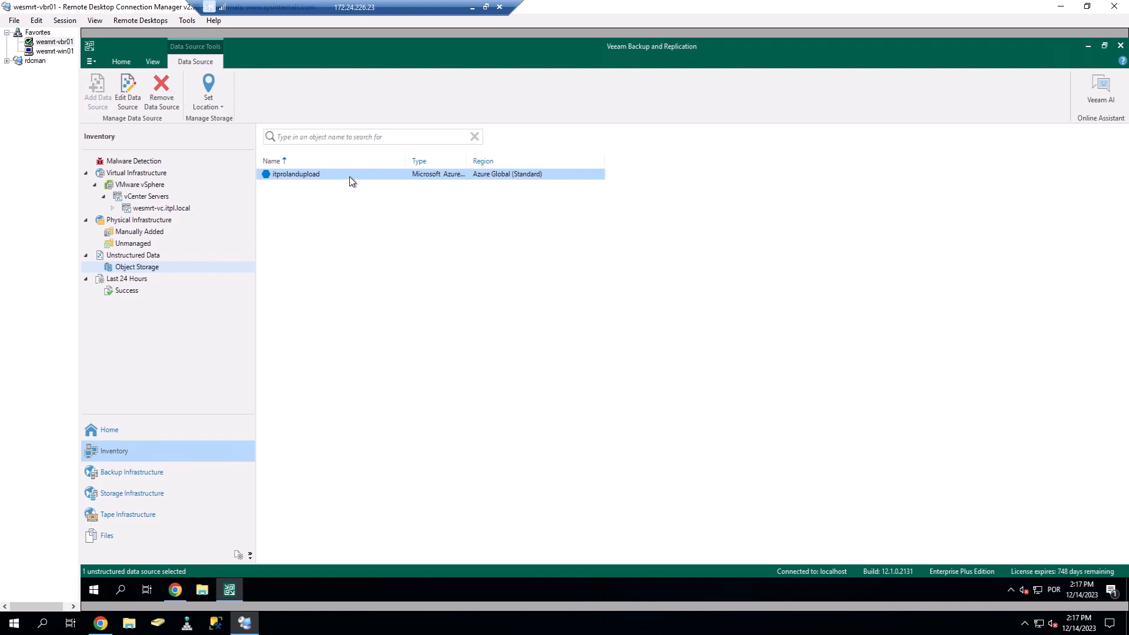
right_click(349, 176)
mouse_move(406, 184)
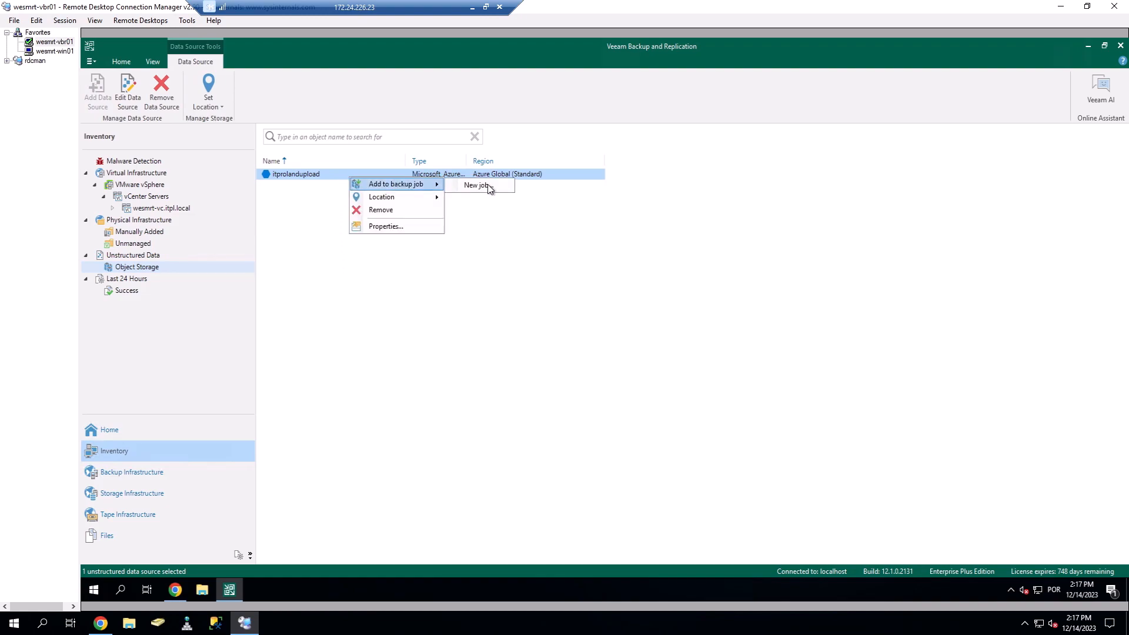
Step: Start a new Object Storage backup job from the Home view
left_click(163, 428)
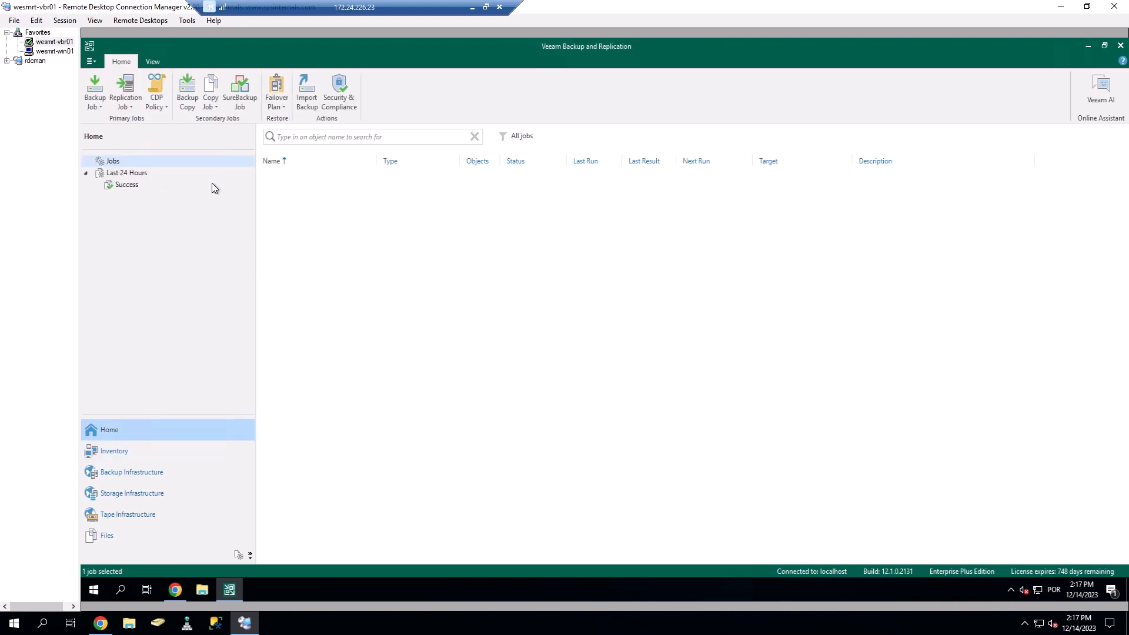
left_click(101, 109)
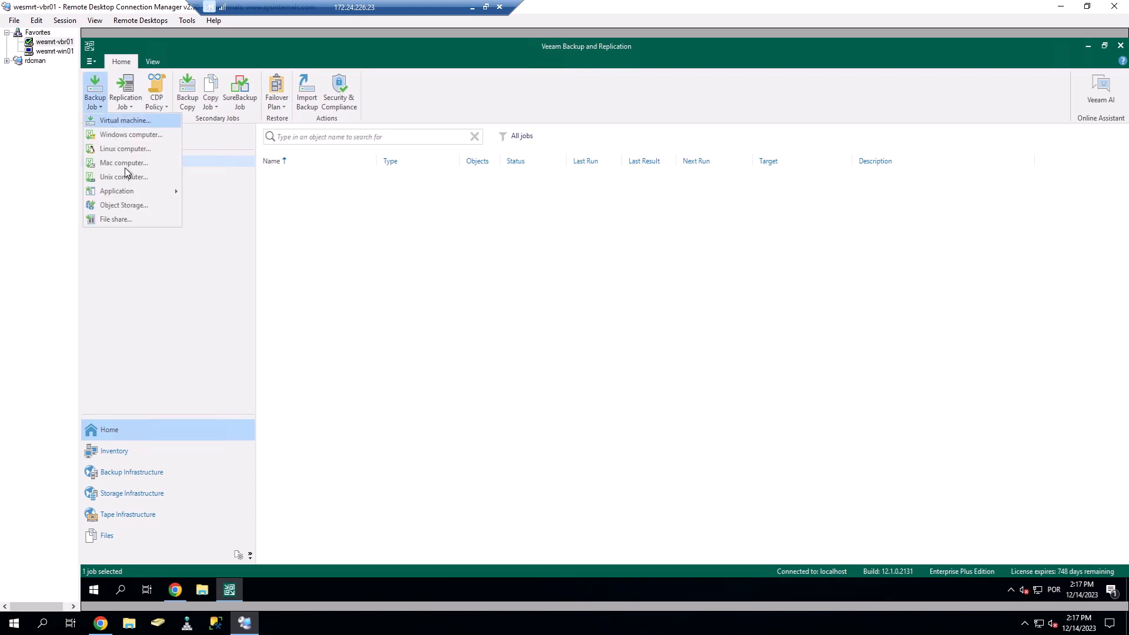
left_click(129, 207)
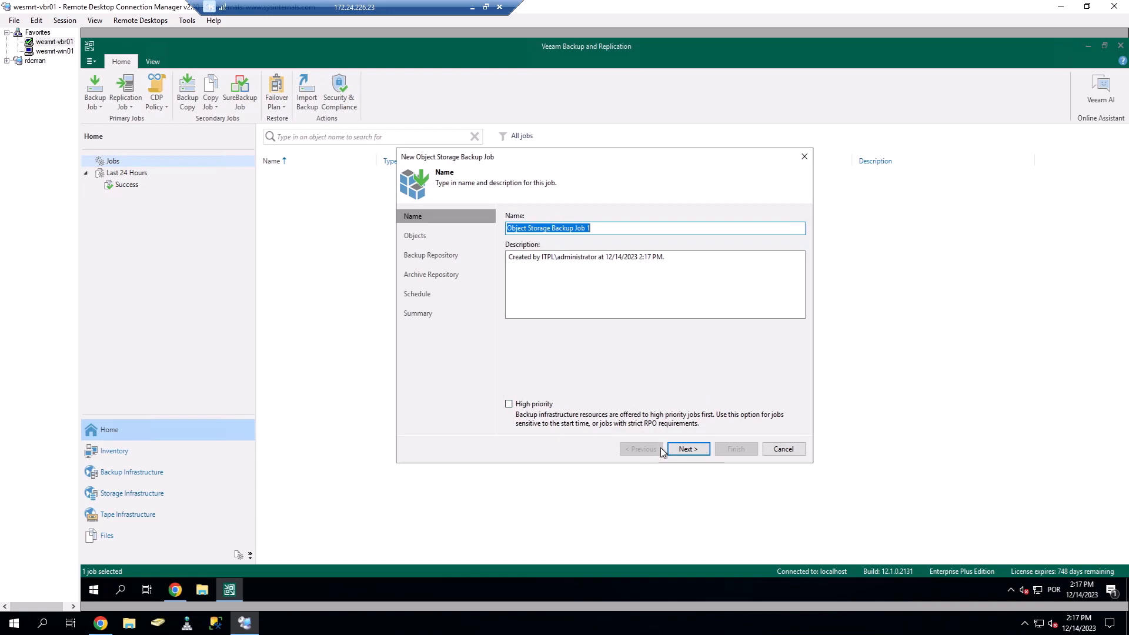
left_click(683, 448)
left_click(784, 218)
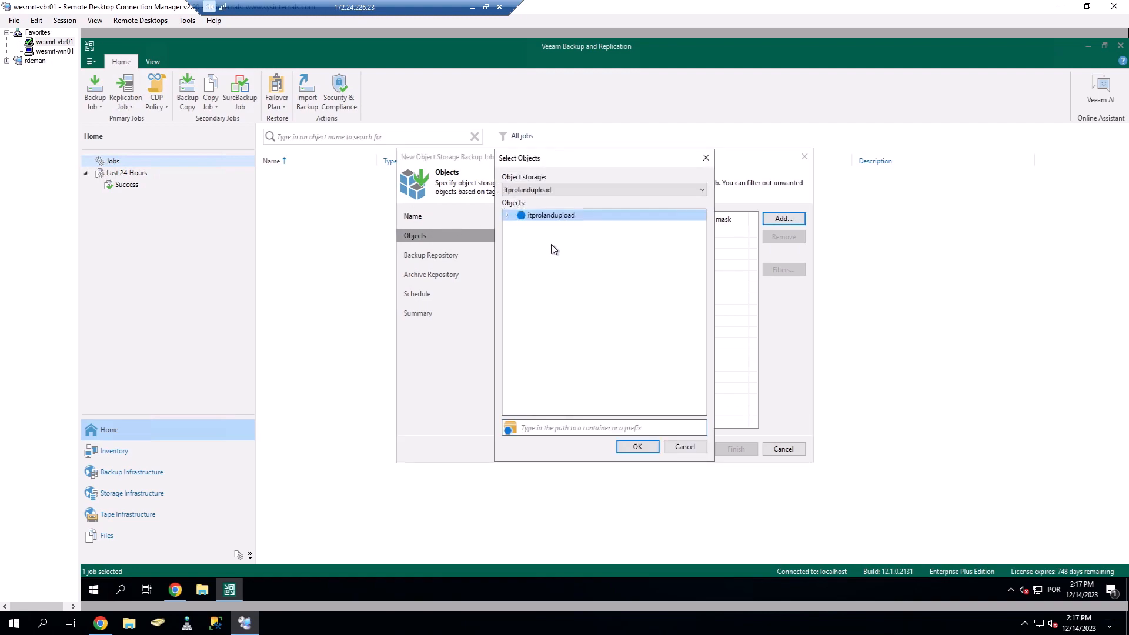
left_click(638, 447)
left_click(640, 450)
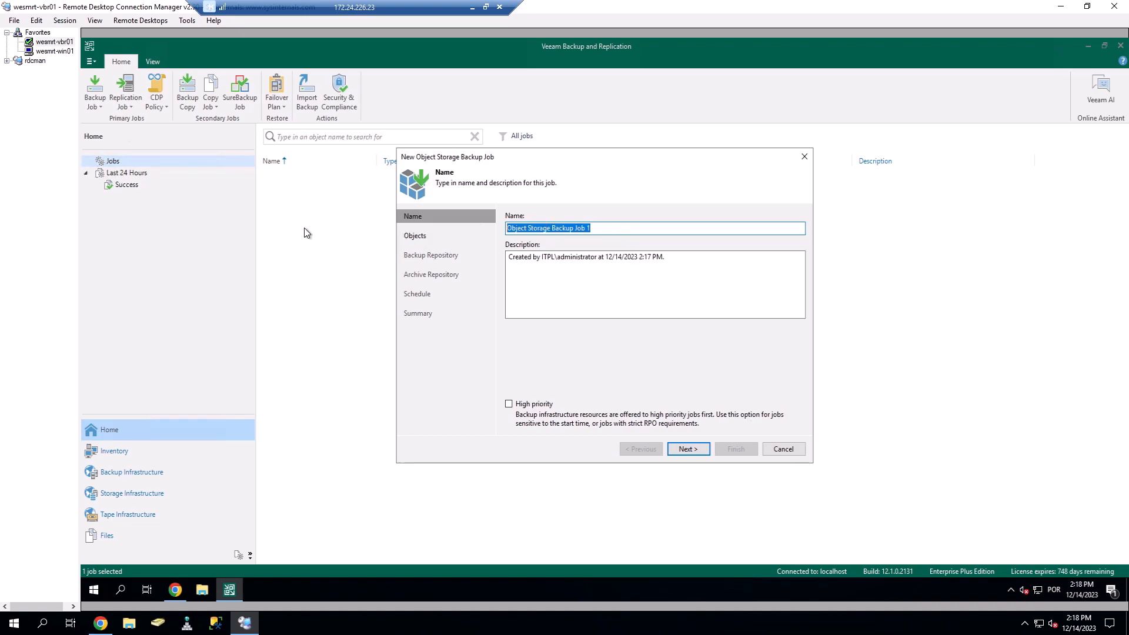
Step: Name the backup job "BKP Azure Blob" and proceed to the Objects settings
type("BKP")
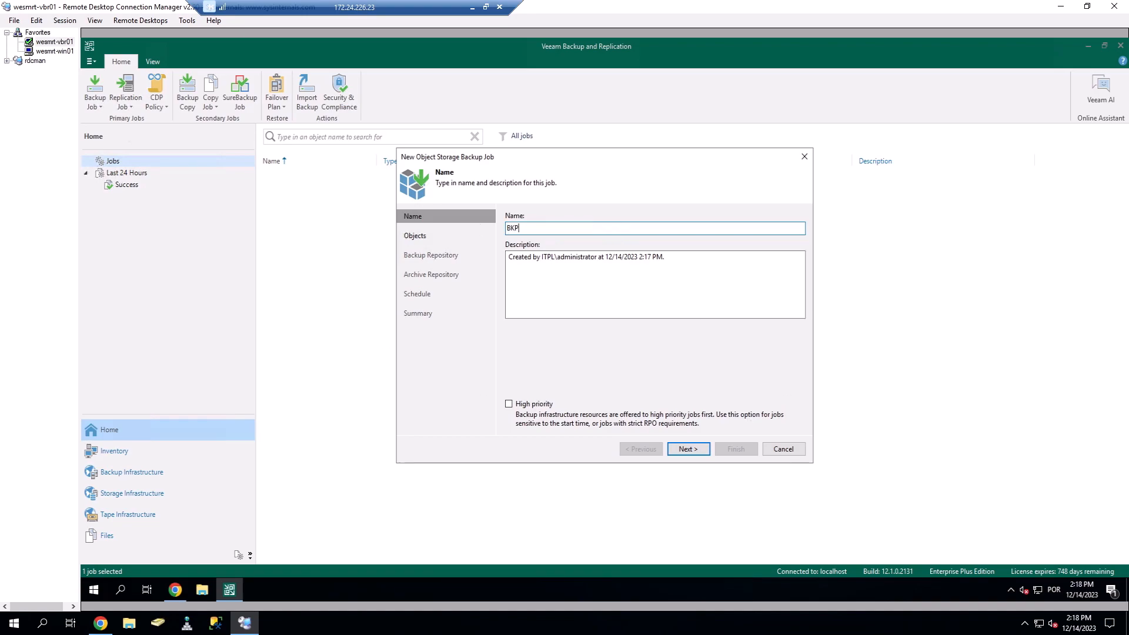
type(" Azure Blob")
key("Return")
Step: Add the entire itprolandupload storage account to the objects protected by the job
left_click(796, 221)
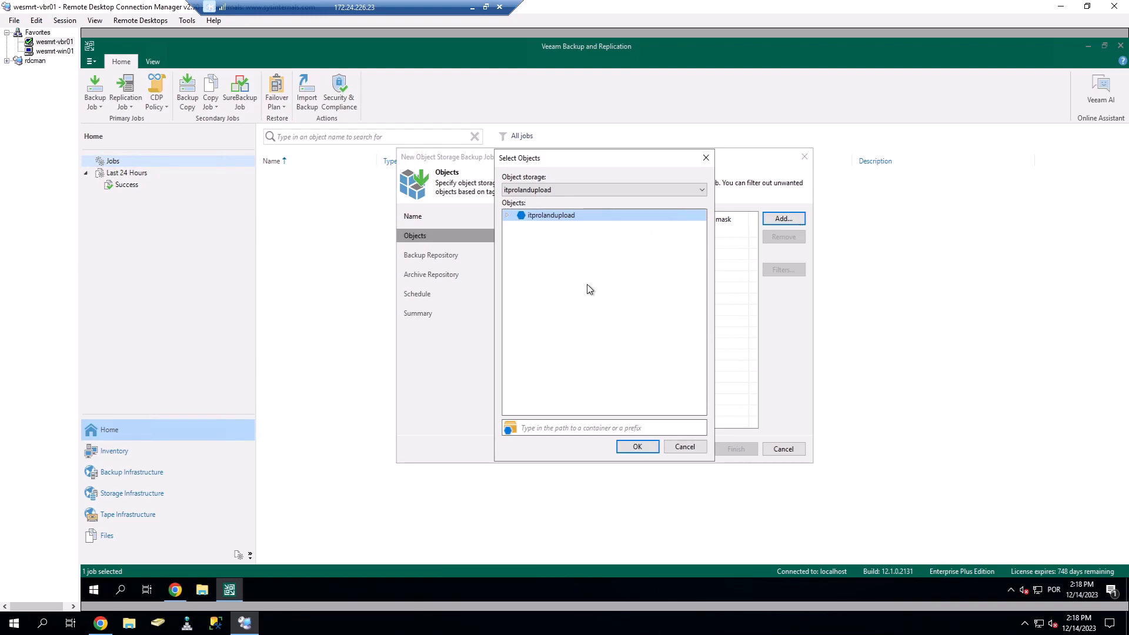
left_click(581, 191)
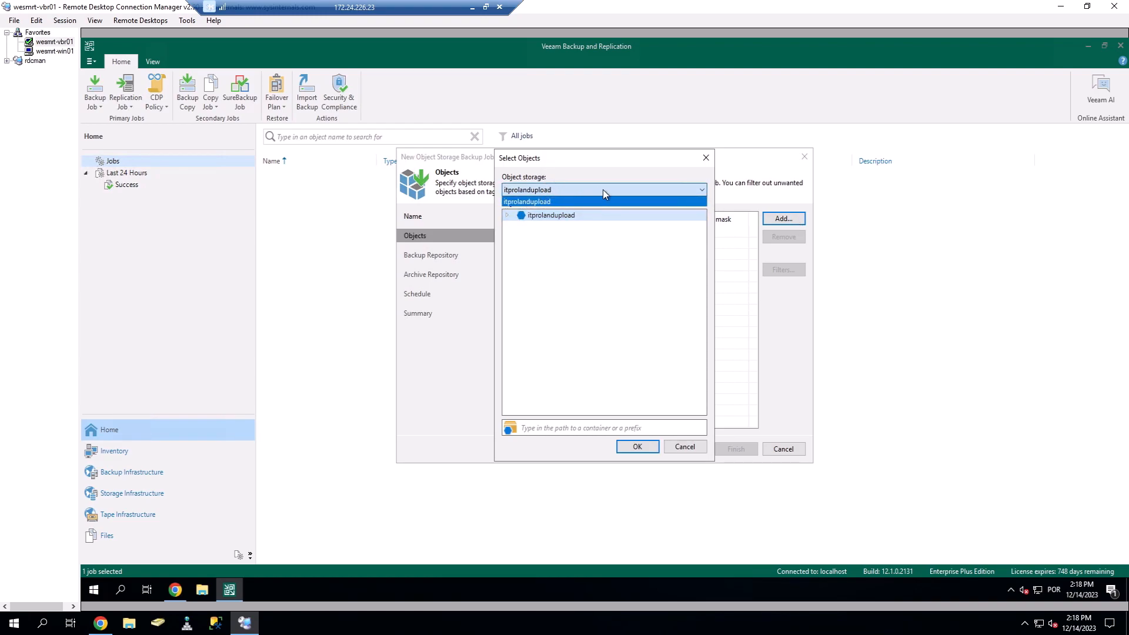
left_click(559, 211)
left_click(559, 213)
left_click(507, 215)
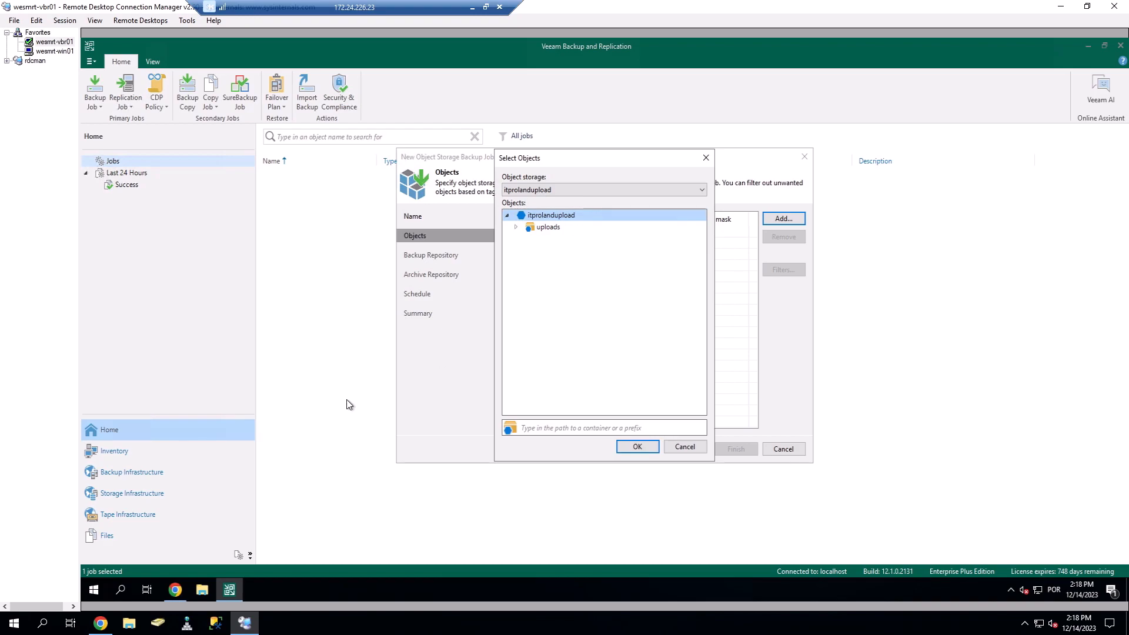
left_click(631, 451)
Step: Review the include and exclude masks in the filters of the itprolandupload object
left_click(609, 235)
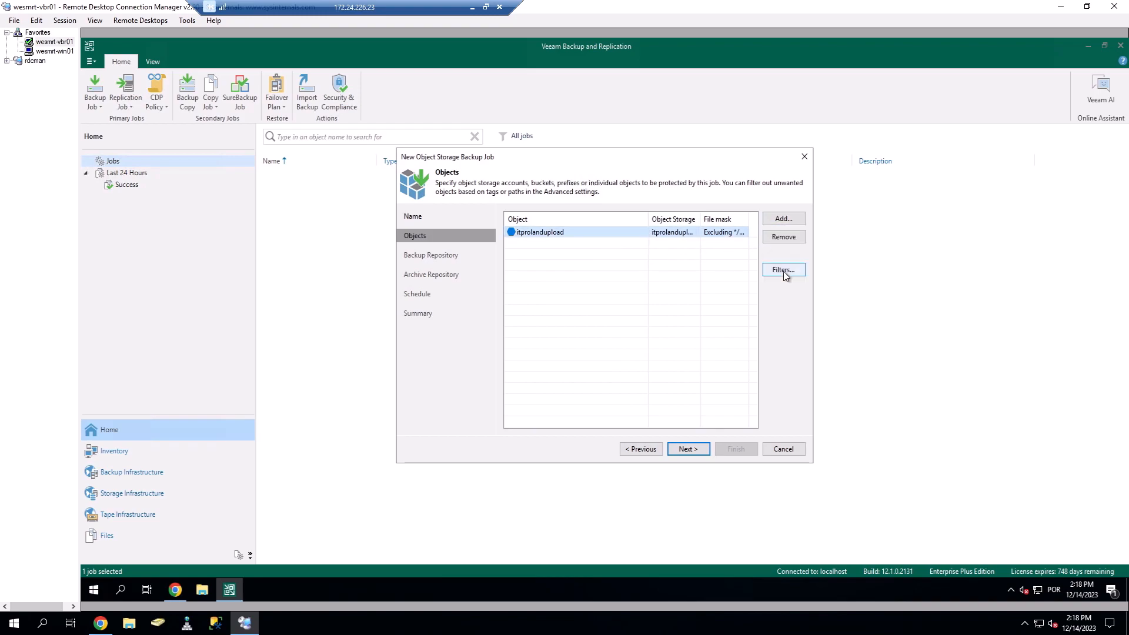
left_click(785, 272)
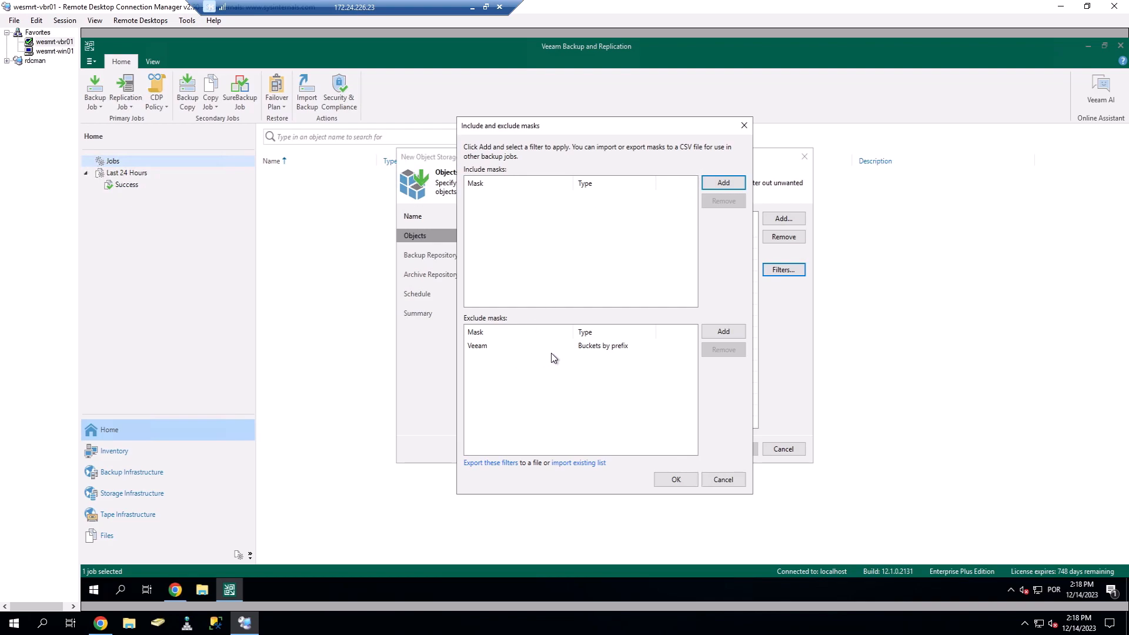
left_click(555, 385)
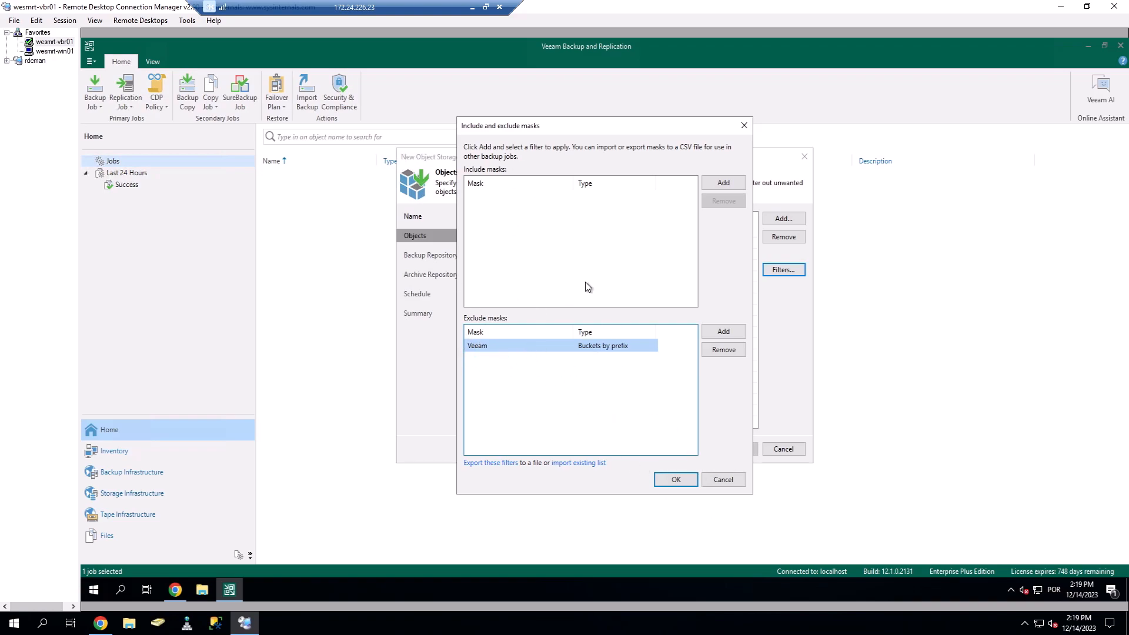
left_click(676, 481)
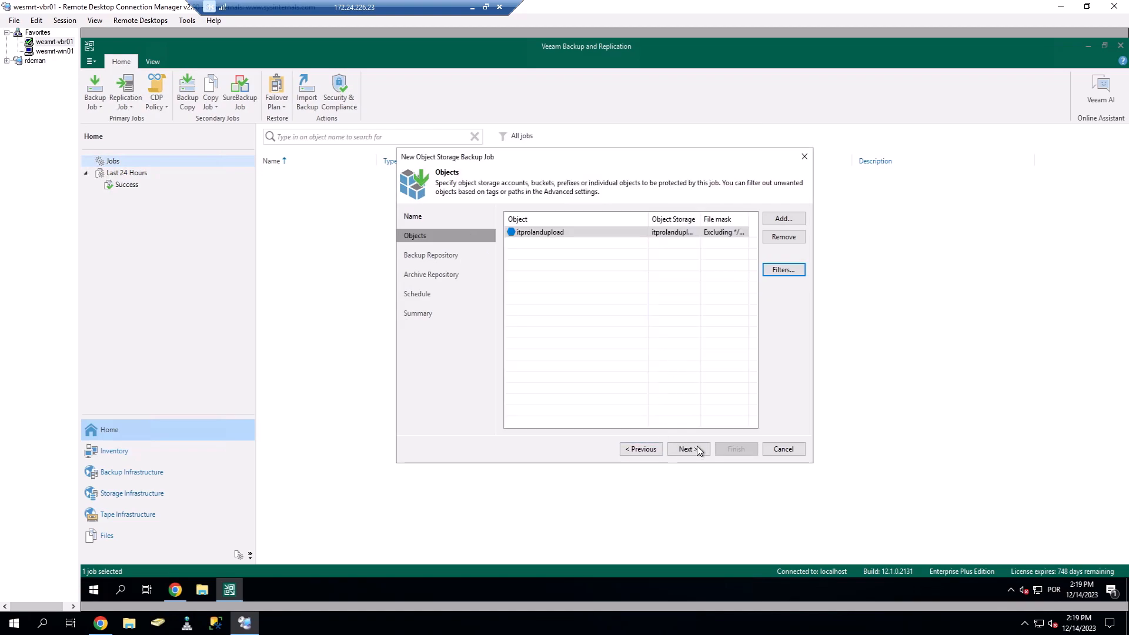
Step: Select REPLOCAL as the backup repository and keep all versions for the last 7 days
left_click(697, 449)
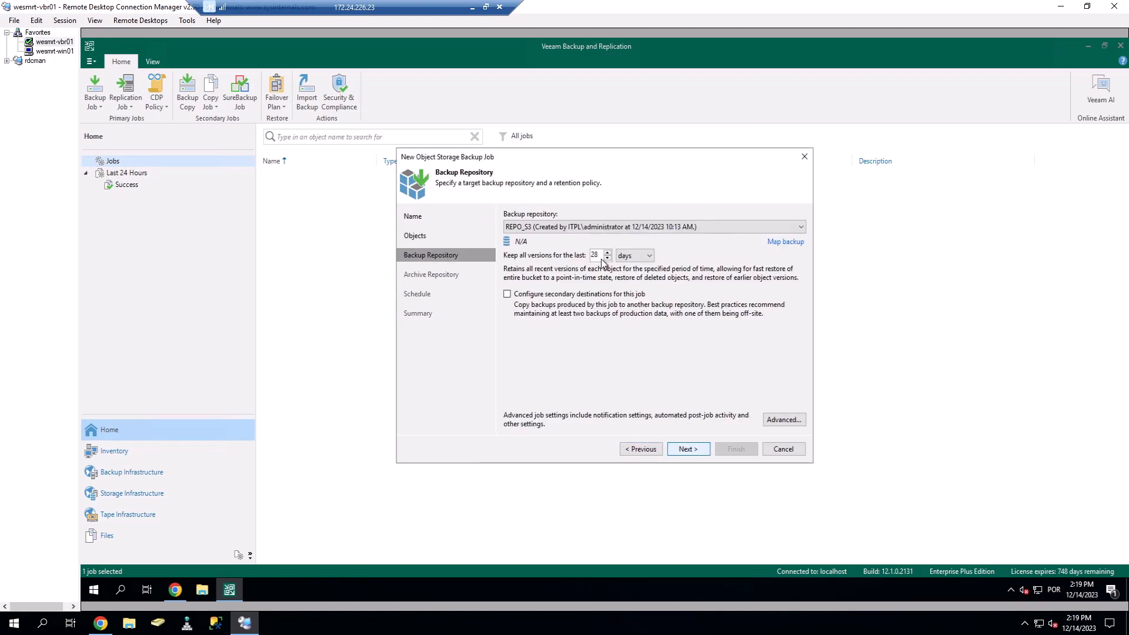
left_click(562, 229)
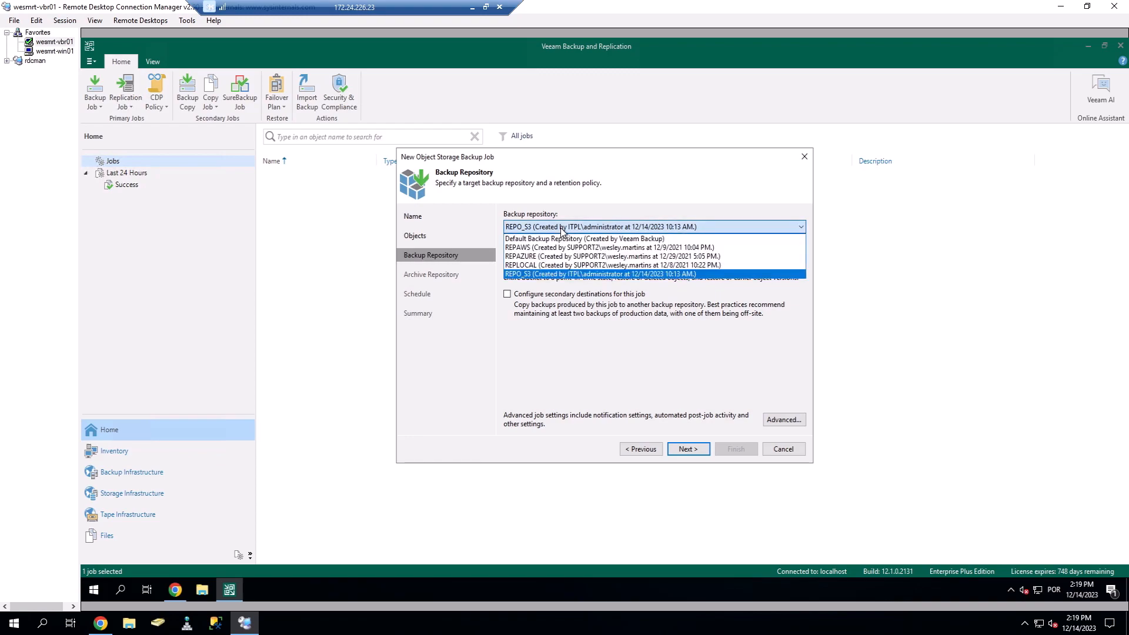
left_click(544, 265)
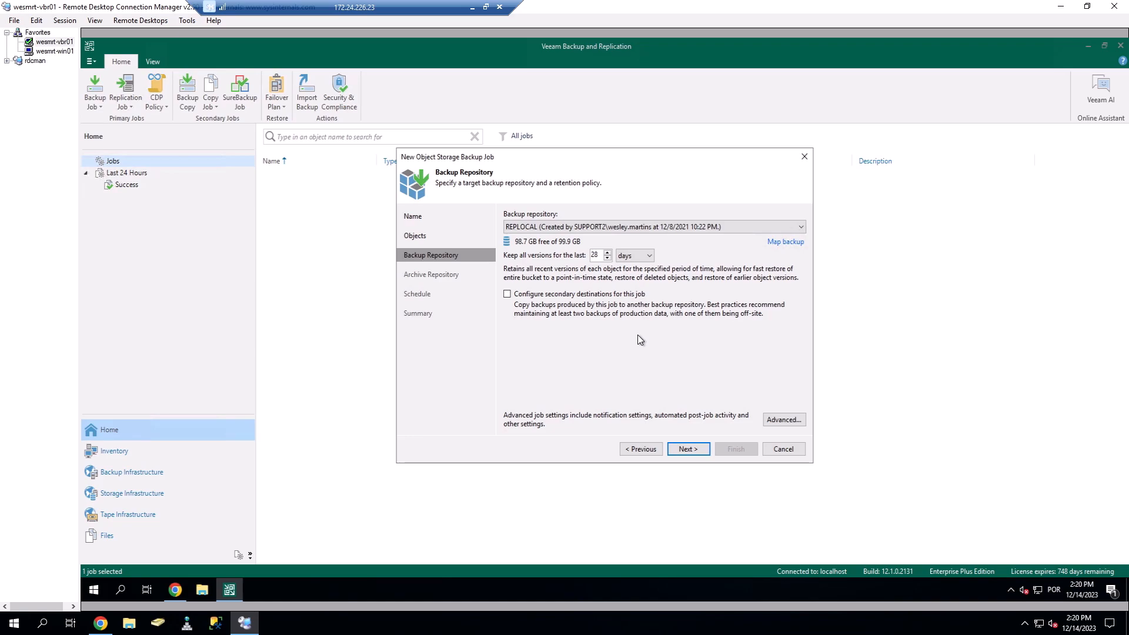
key("Tab")
type("7")
left_click(559, 299)
left_click(574, 299)
Step: Review the job's advanced settings for object versions, storage, maintenance, scripts and notifications without changing them
left_click(781, 424)
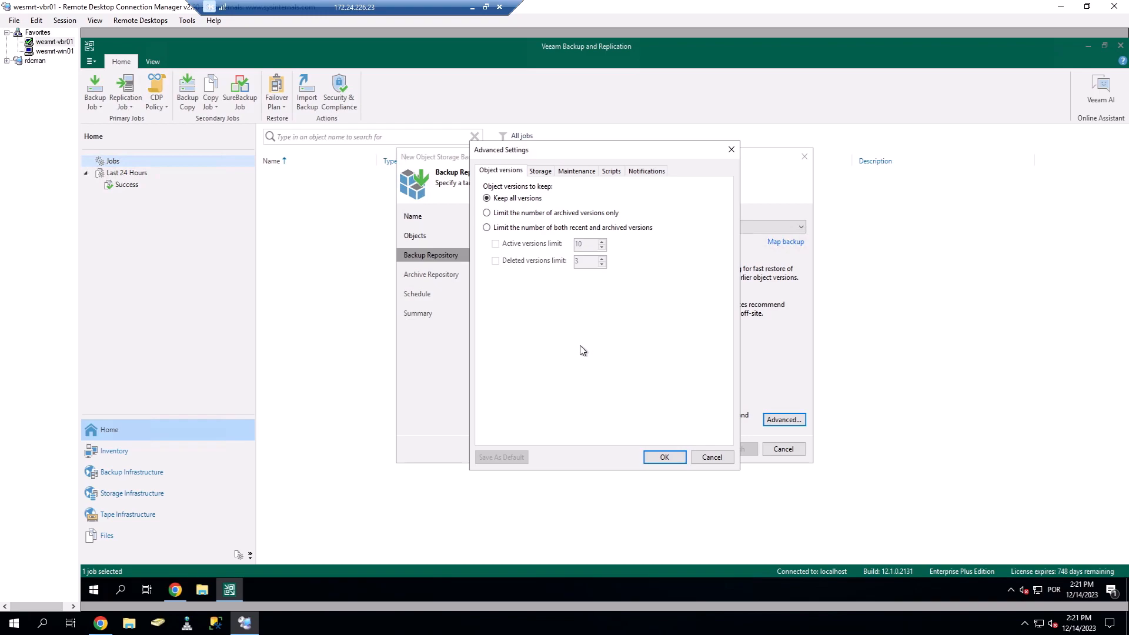
left_click(548, 172)
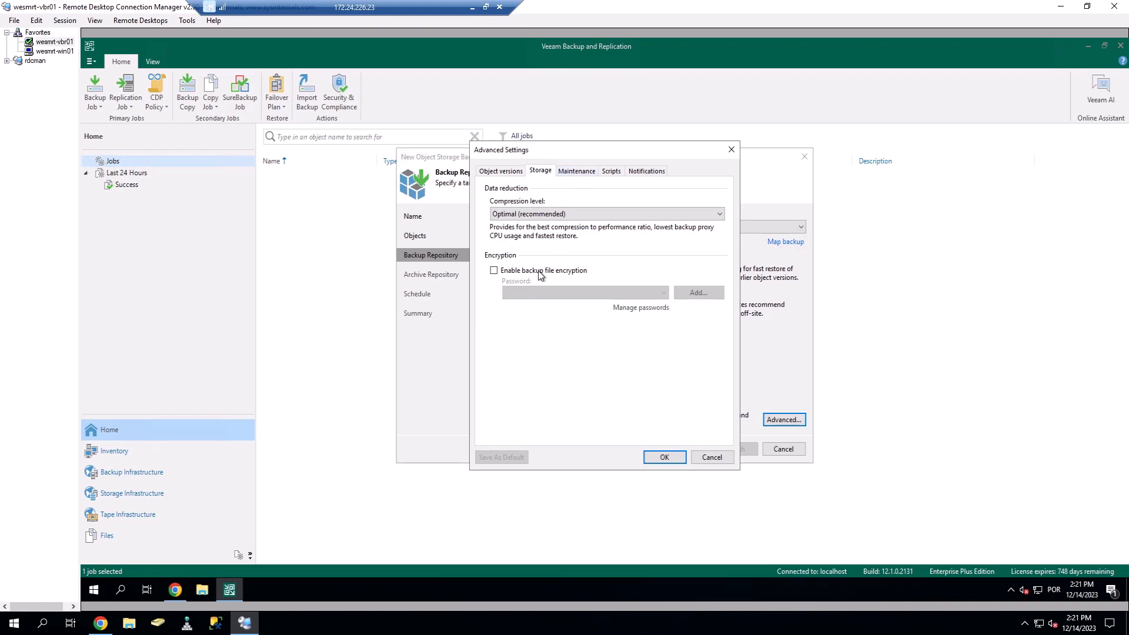
left_click(577, 171)
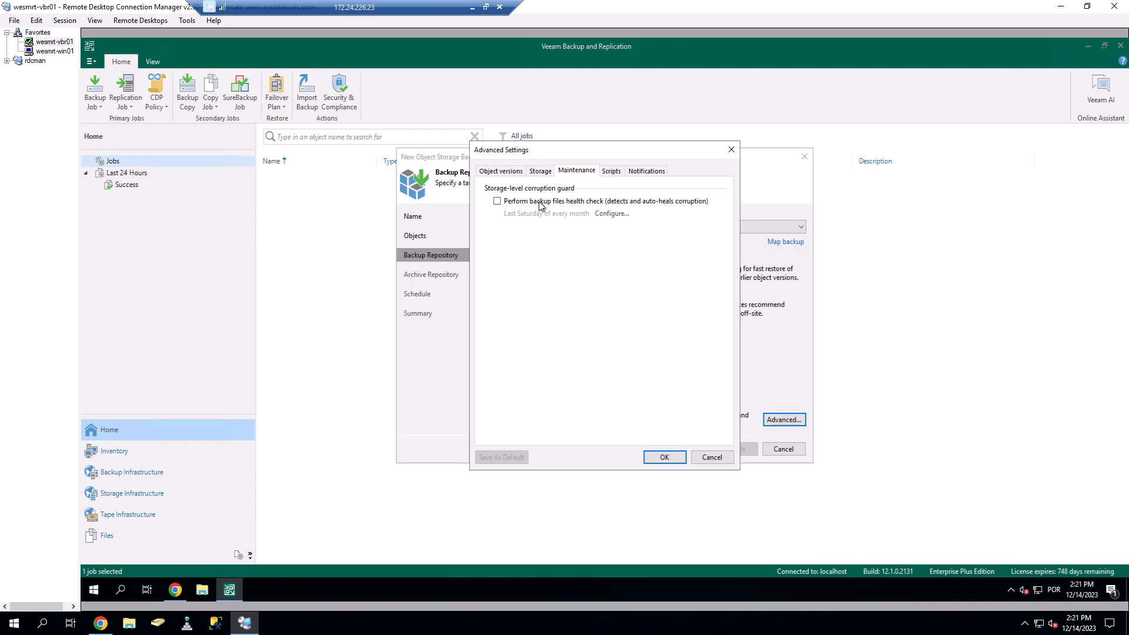
left_click(618, 175)
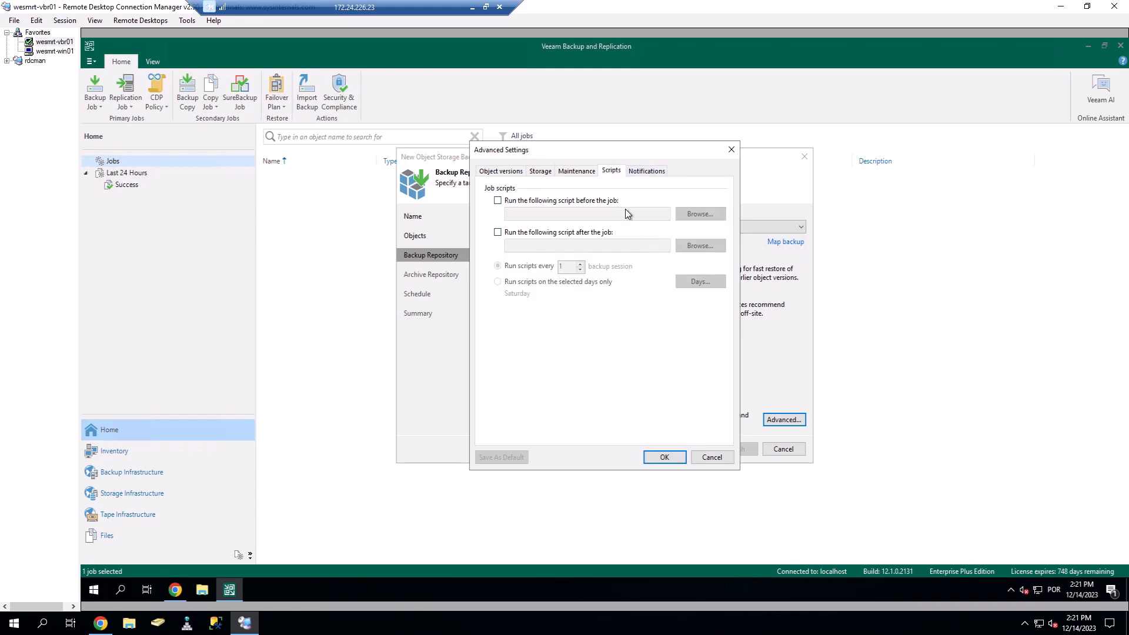
left_click(637, 174)
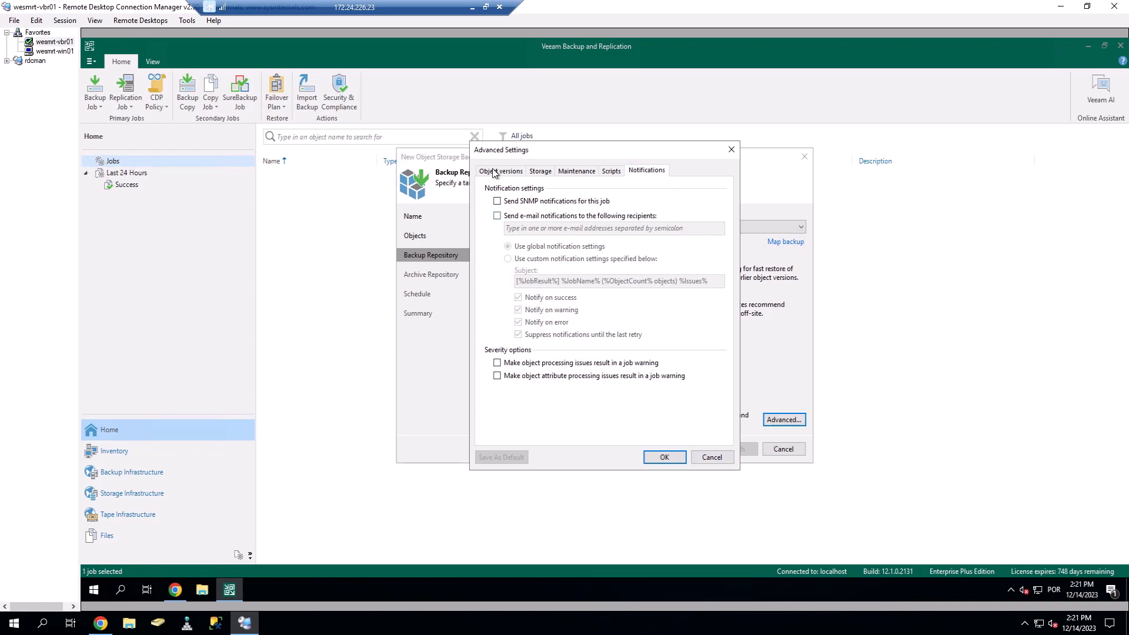
key("ctrl+Tab")
left_click(713, 458)
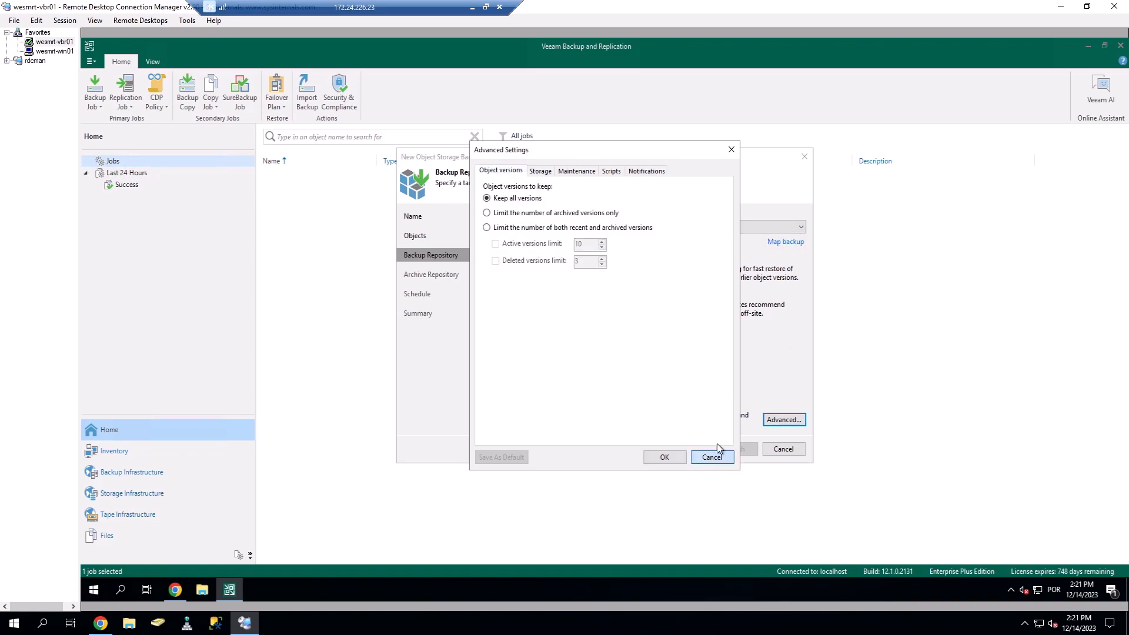
Step: Continue to the archive repository settings of the new object storage backup job
left_click(687, 449)
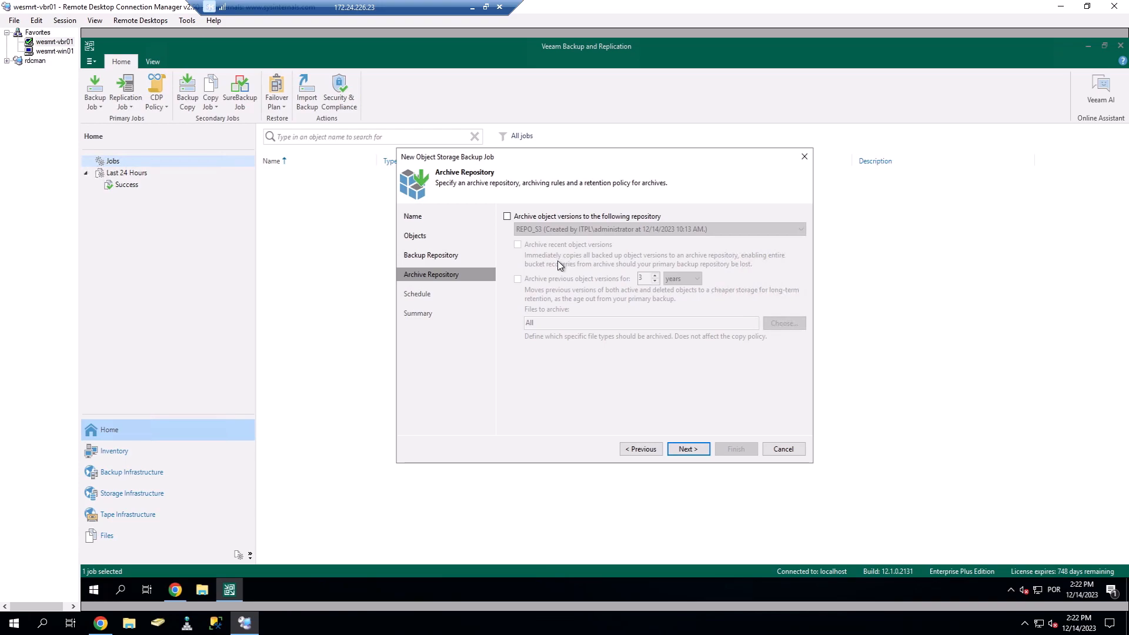
Step: Try archiving object versions to REPO_S3, with only previous object versions archived for 3 years
left_click(548, 218)
left_click(527, 232)
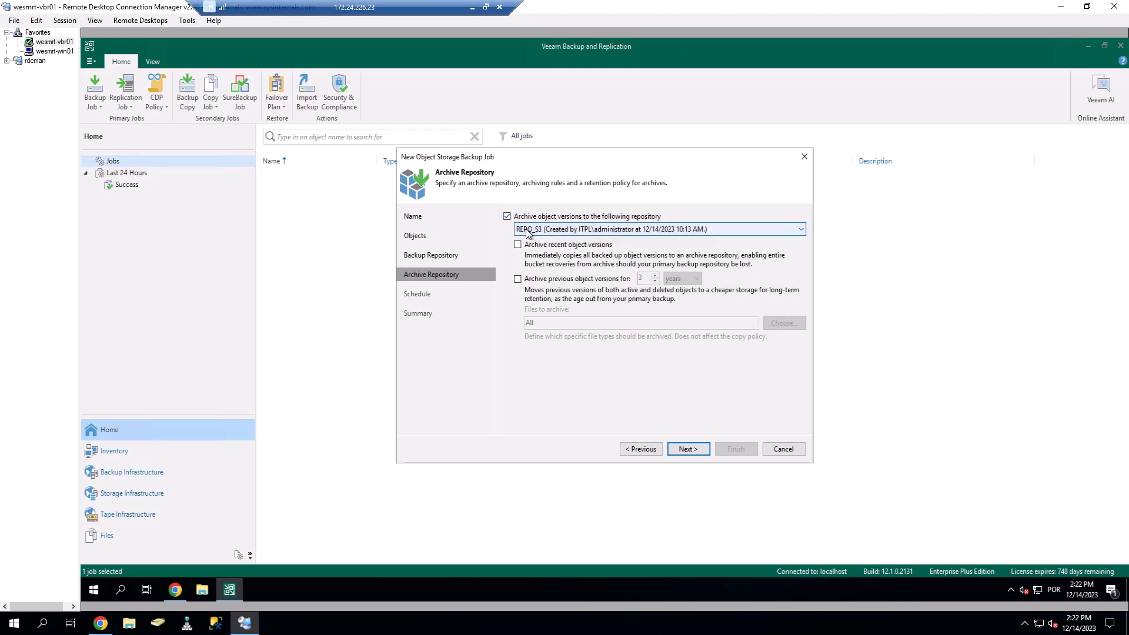
left_click(527, 231)
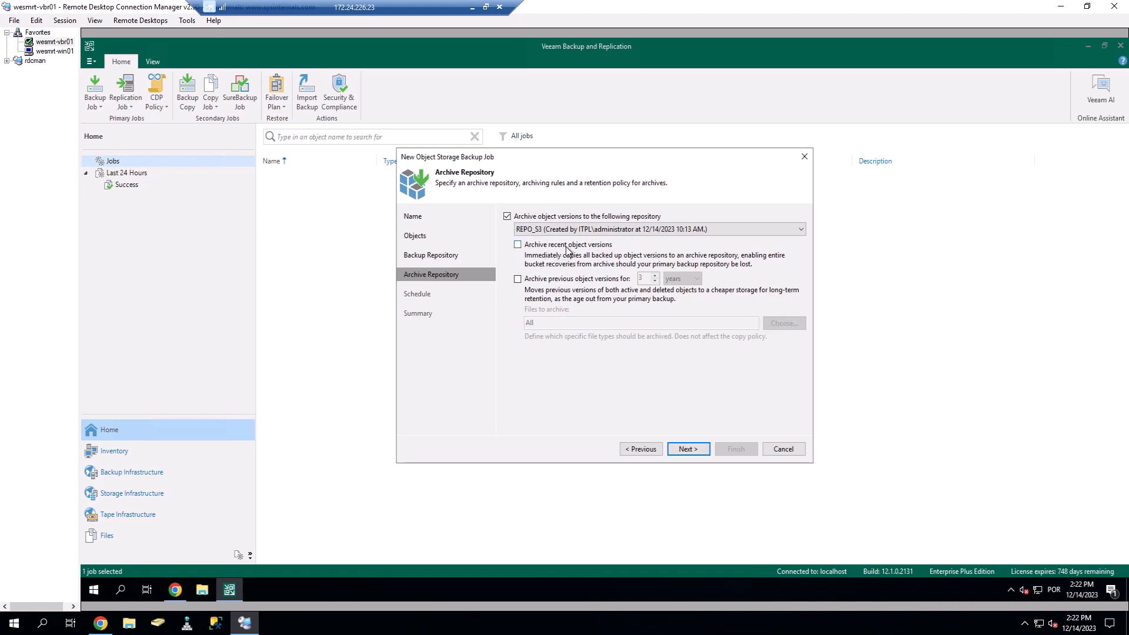
left_click(567, 246)
left_click(542, 249)
left_click(545, 283)
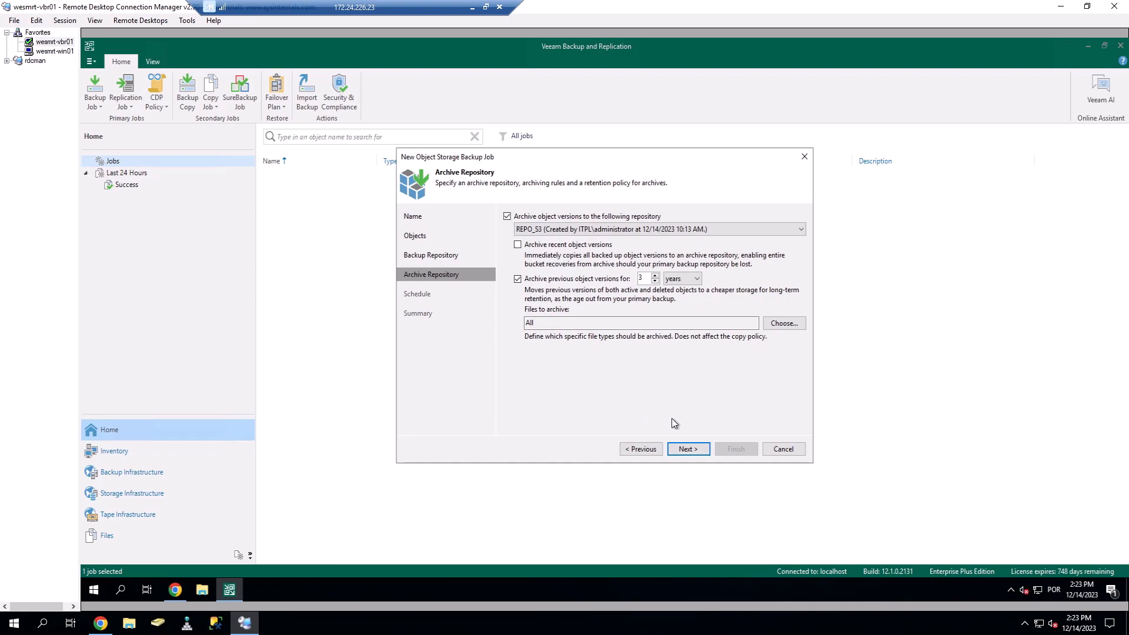
Step: Check the archive retention units and the file archive settings, and turn archiving of object versions back off
left_click(680, 280)
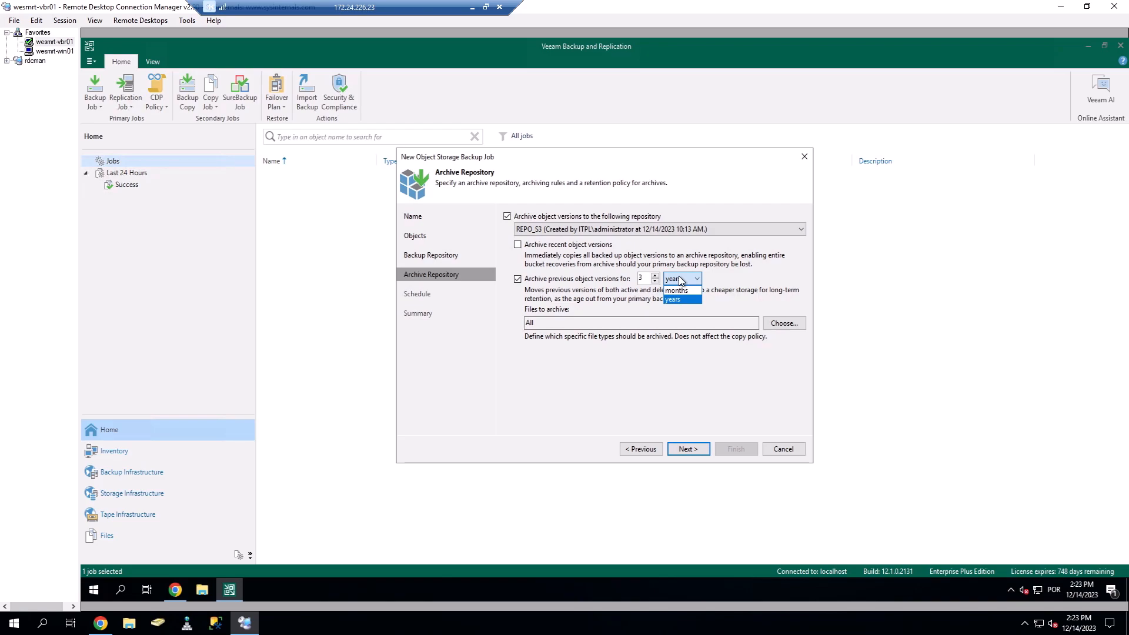
left_click(610, 299)
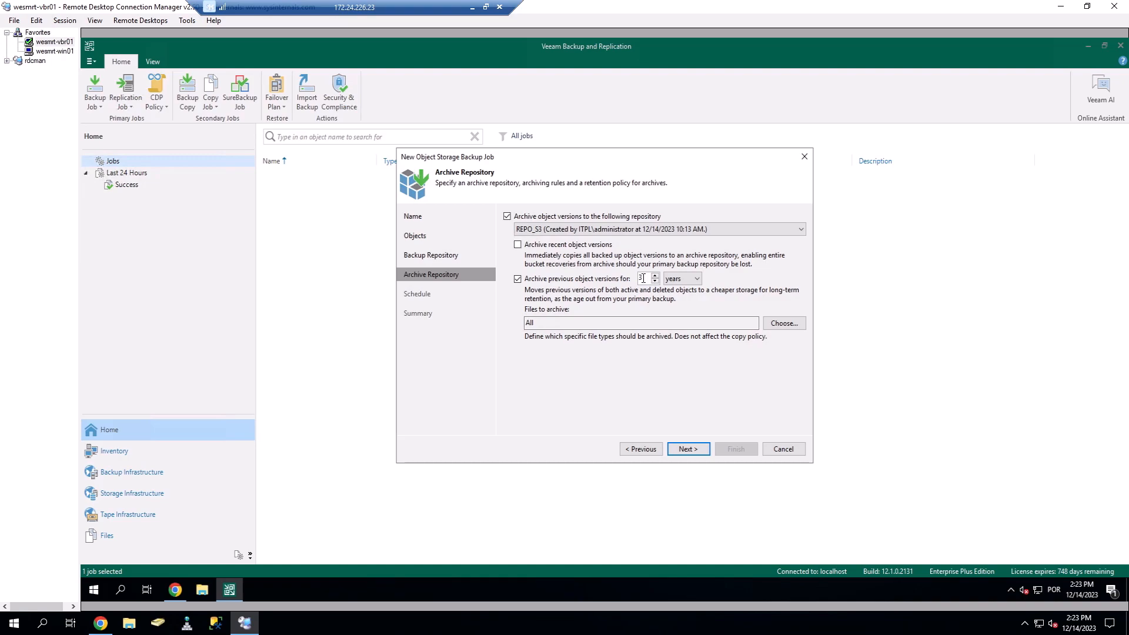
left_click_drag(645, 278, 569, 291)
left_click(533, 323)
left_click(791, 325)
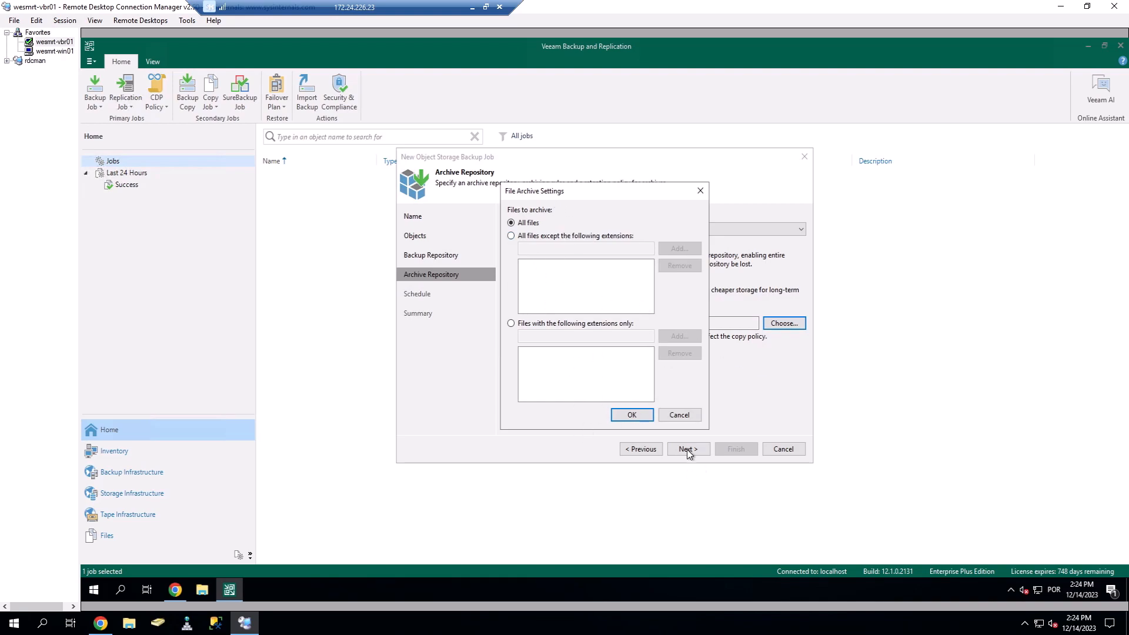
left_click(680, 415)
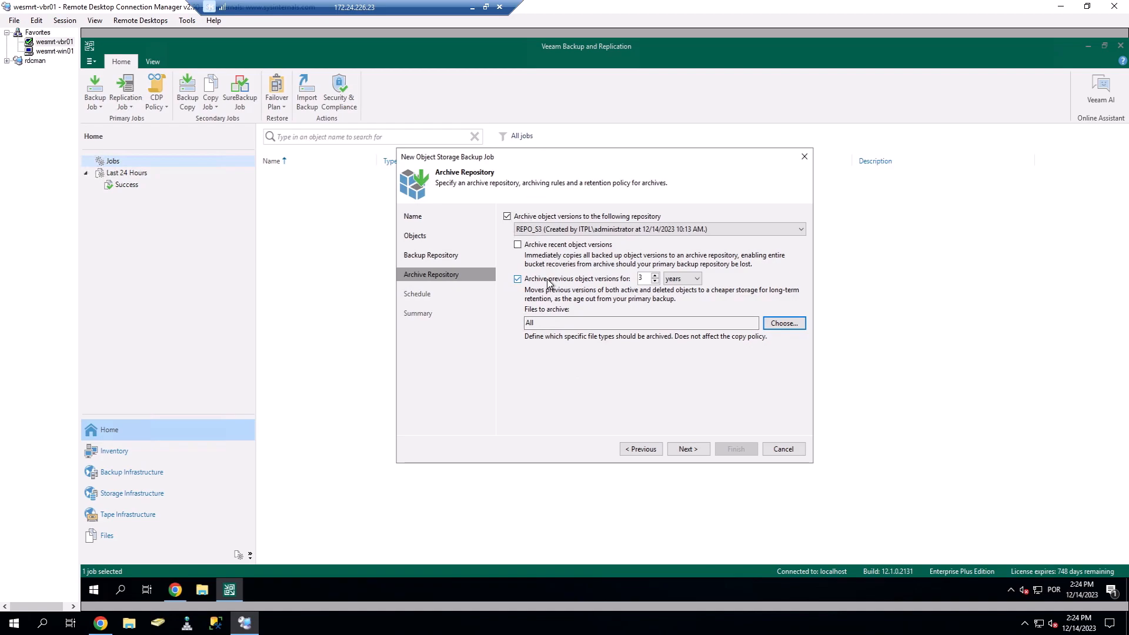
left_click(552, 276)
left_click(592, 217)
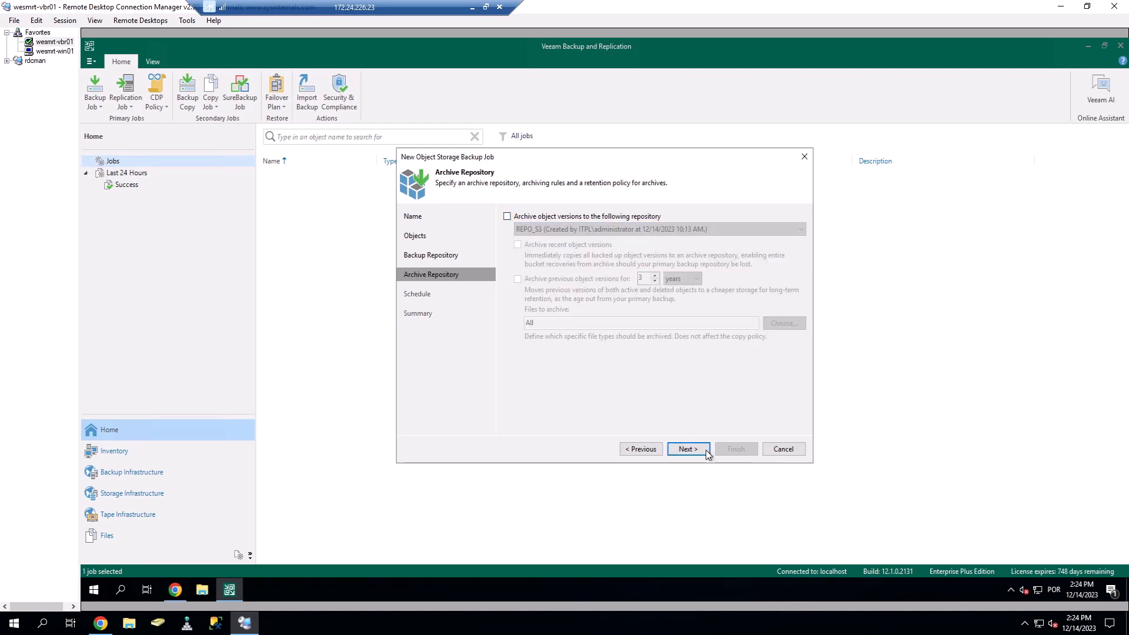
Step: Leave the job without an automatic schedule, apply the settings and finish creating it
left_click(688, 450)
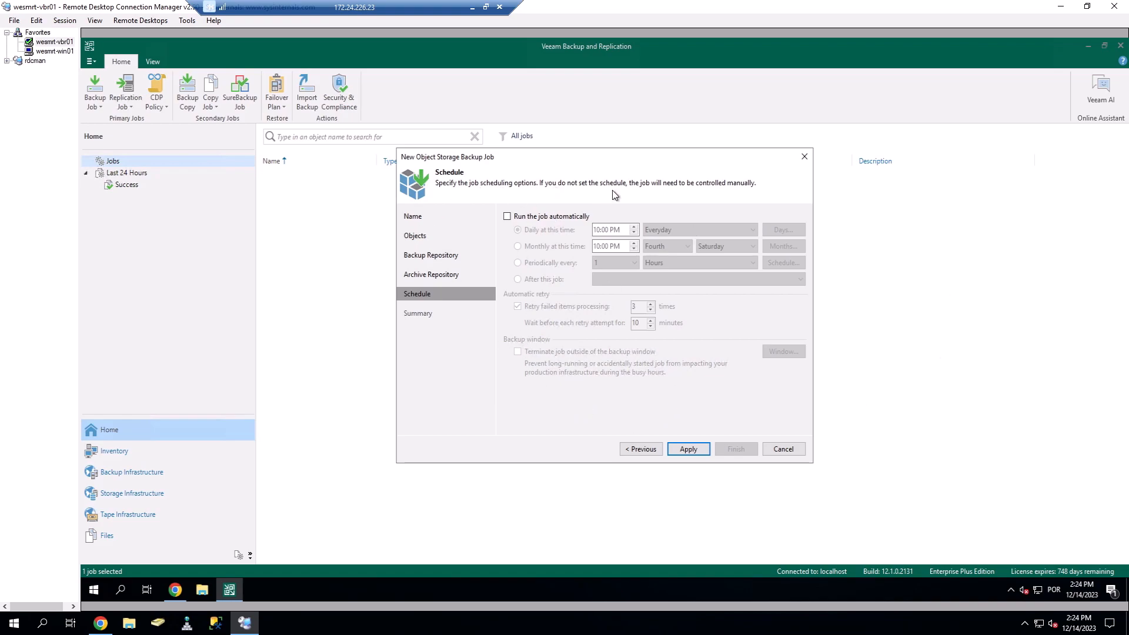
left_click(688, 449)
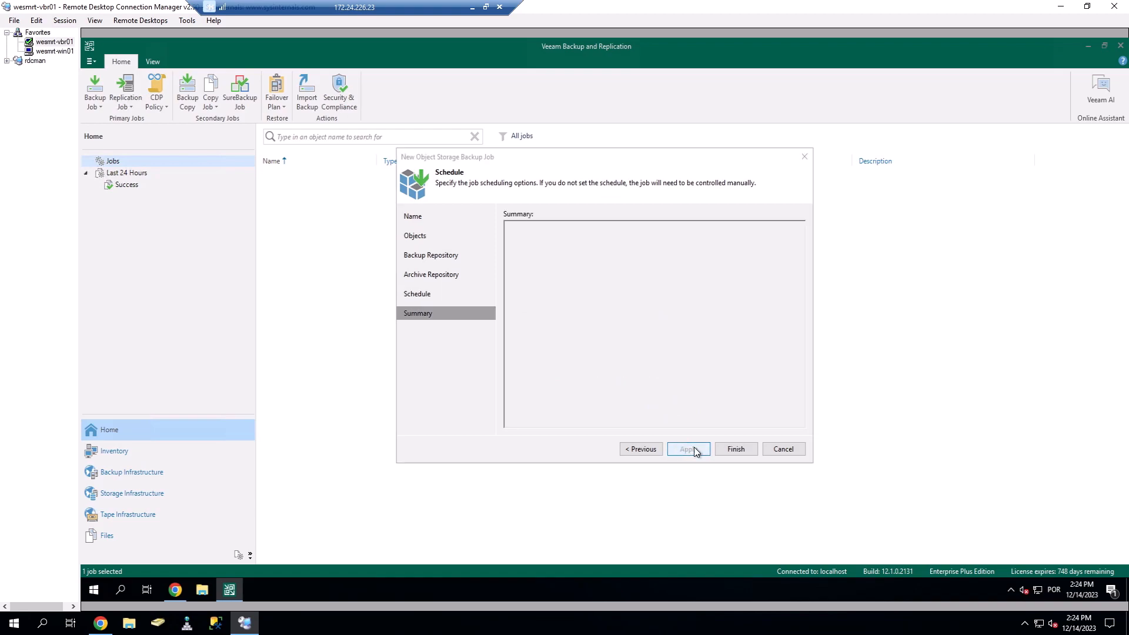
left_click(736, 450)
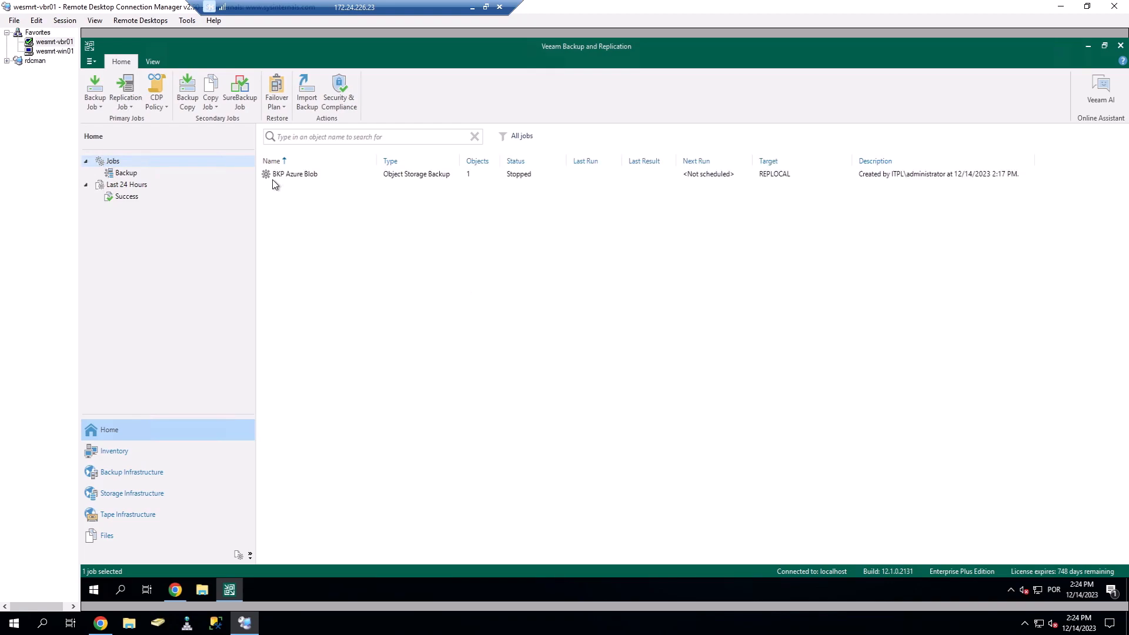
Step: Start the BKP Azure Blob job manually
left_click(326, 174)
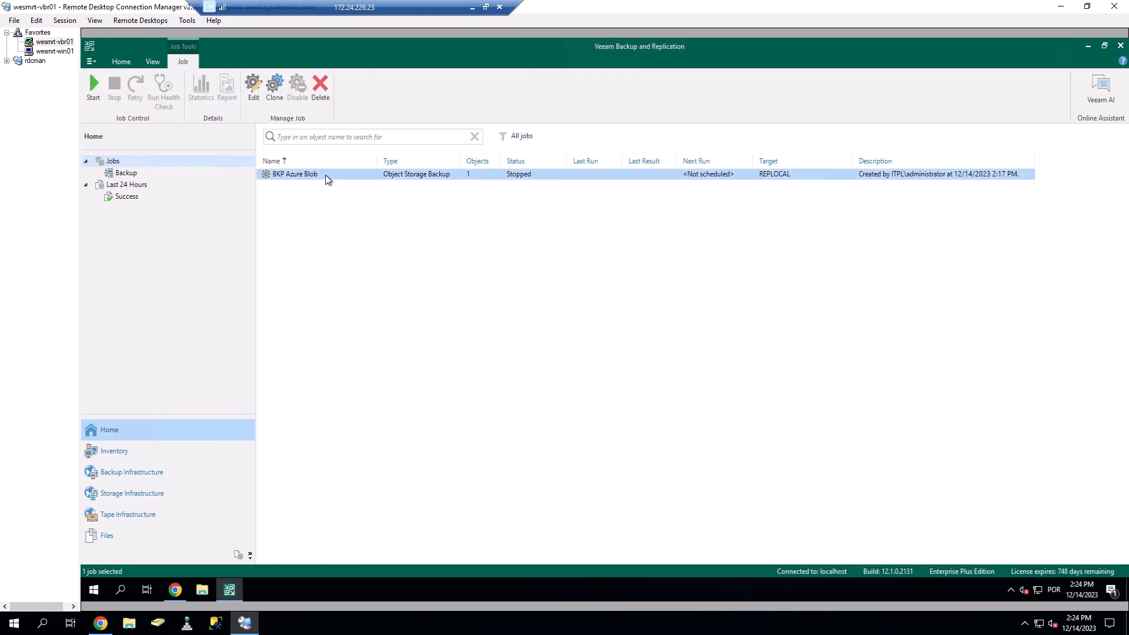
right_click(326, 175)
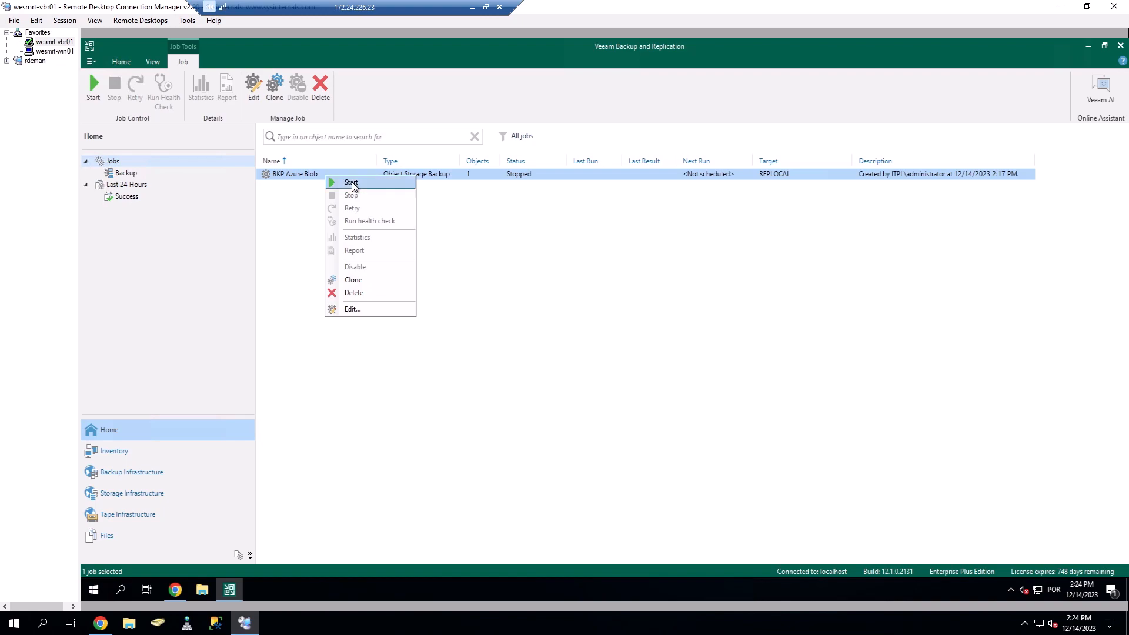
left_click(353, 184)
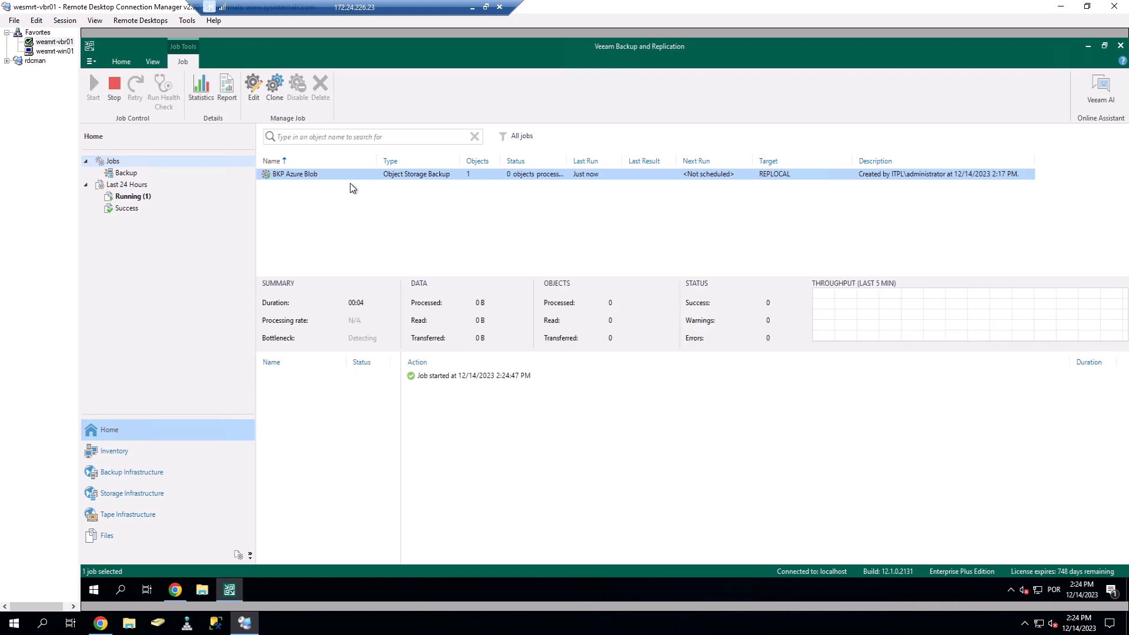
Step: Examine the BKP Azure Blob session statistics and the processing log of the uploads container during and after the run
double_click(347, 174)
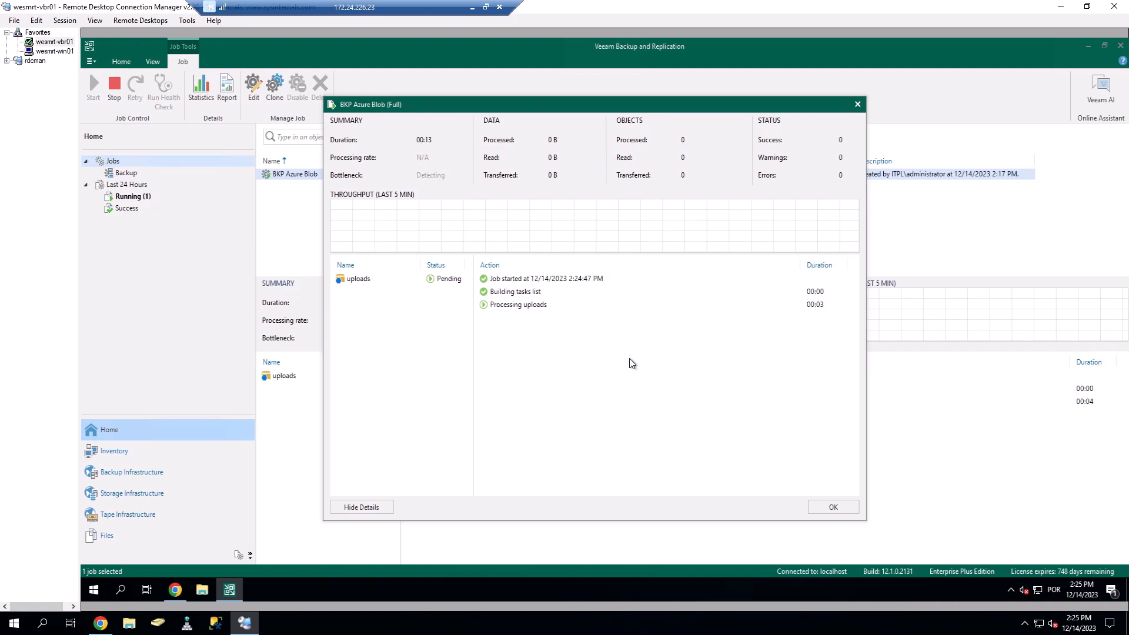
left_click(369, 279)
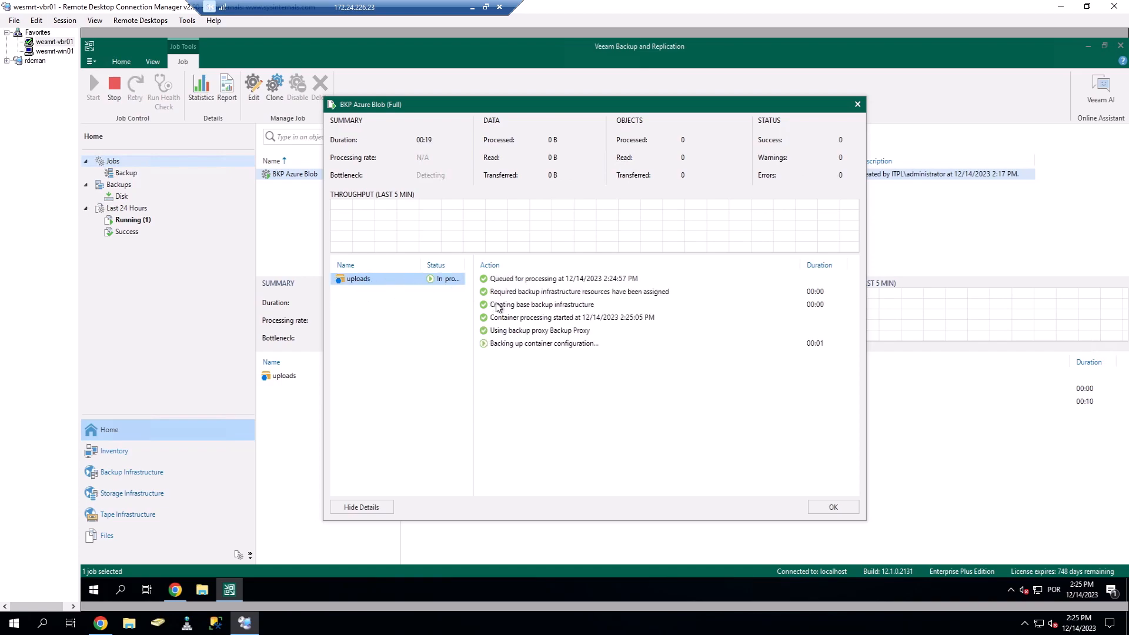
left_click(587, 331)
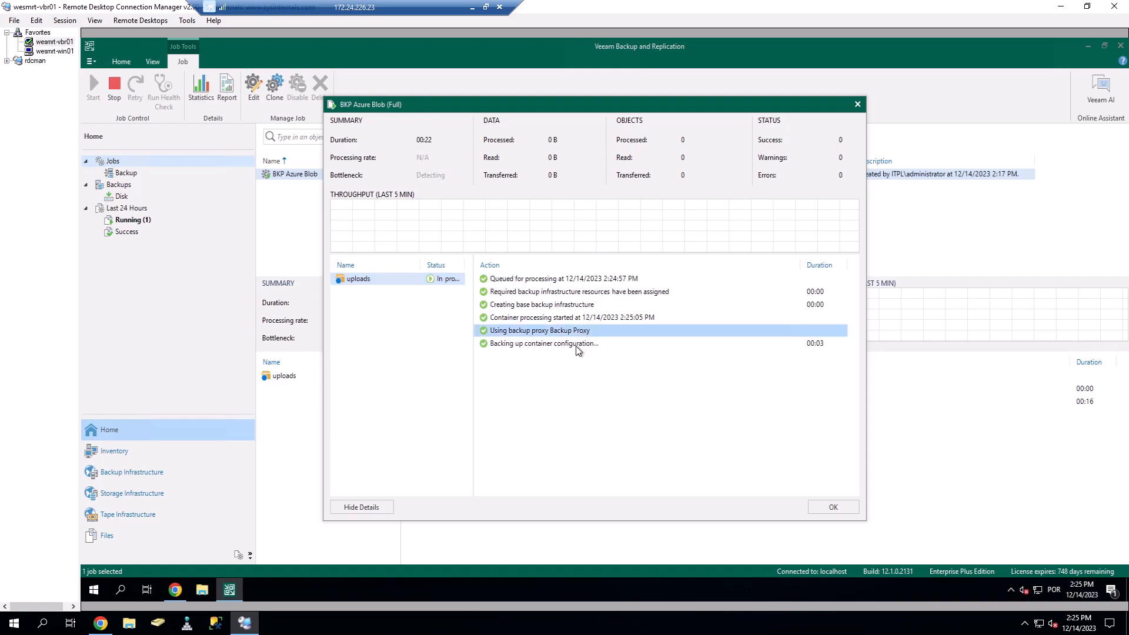
left_click(576, 346)
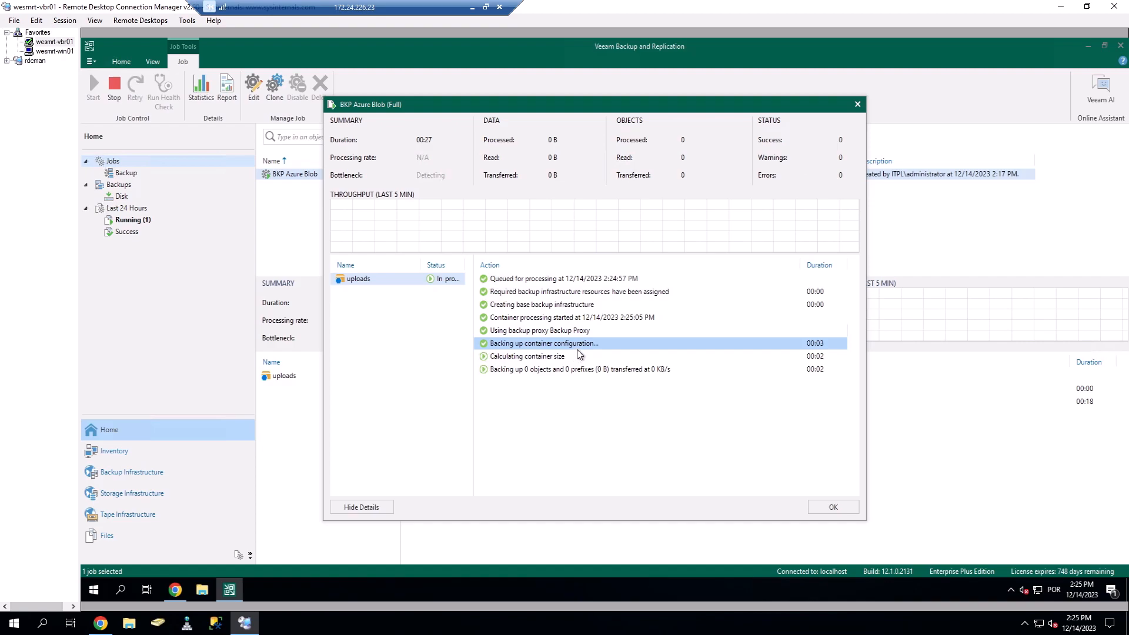
left_click(576, 357)
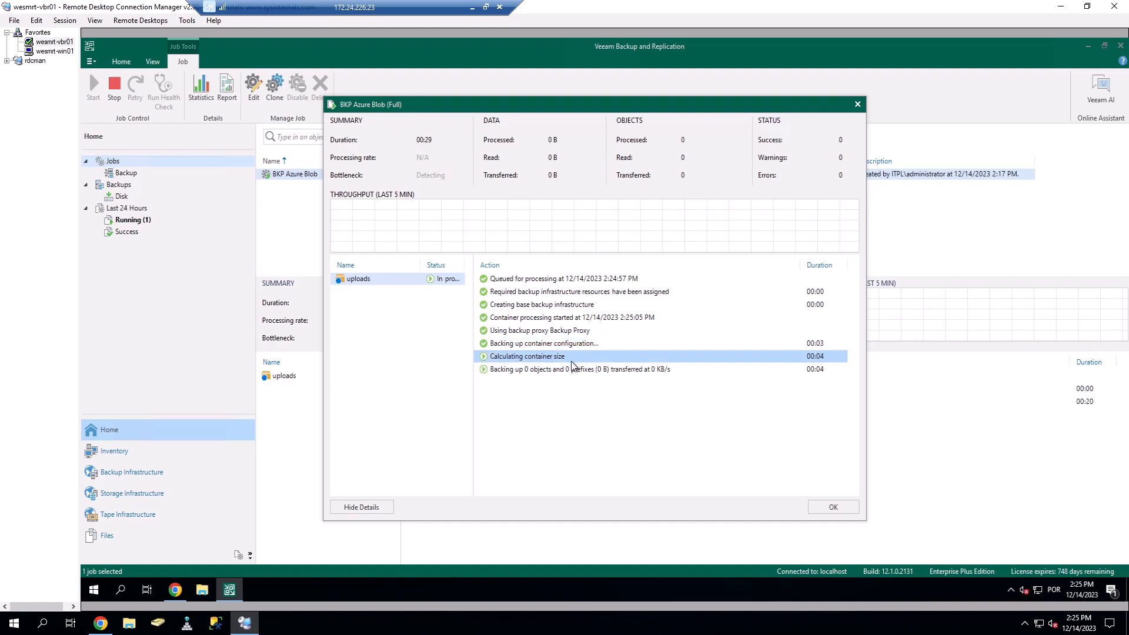
left_click(622, 370)
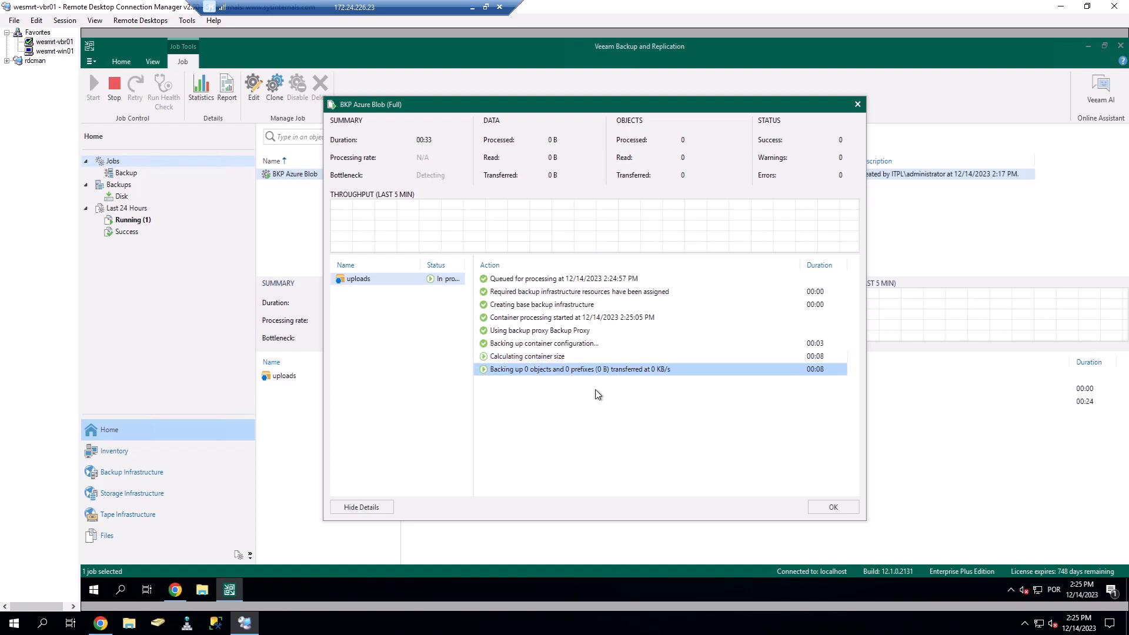
left_click(643, 358)
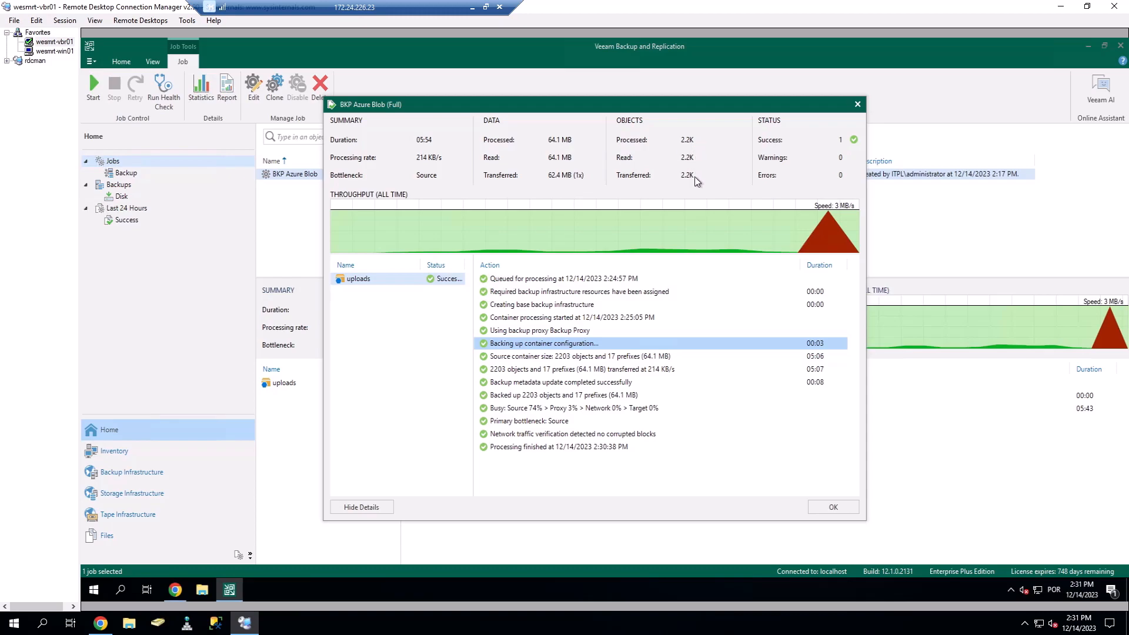
left_click(558, 371)
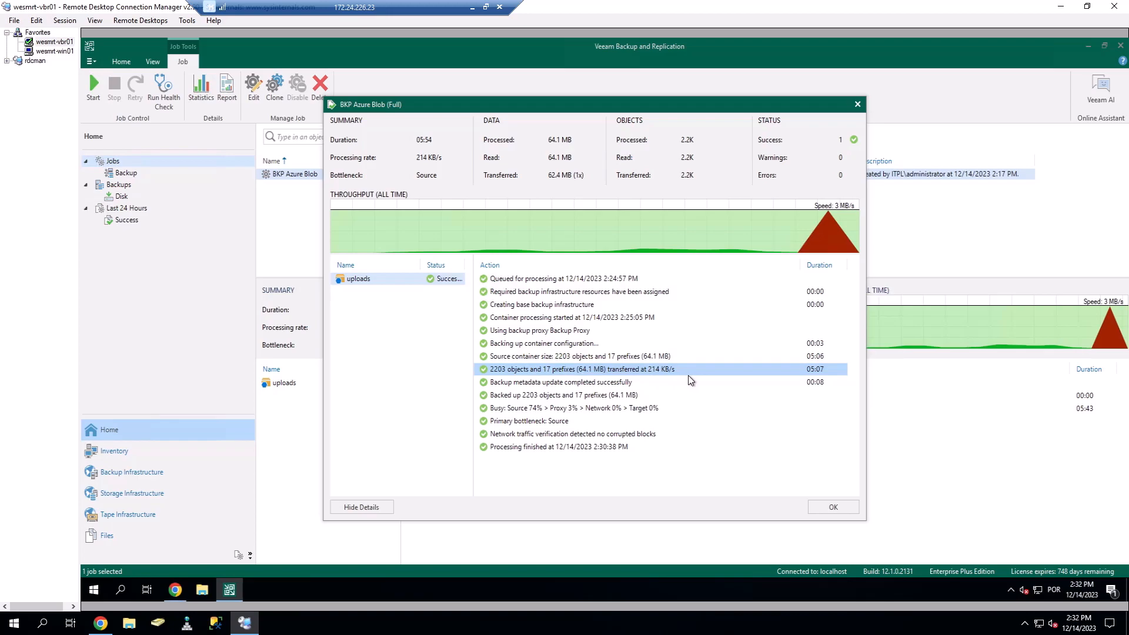
left_click(606, 396)
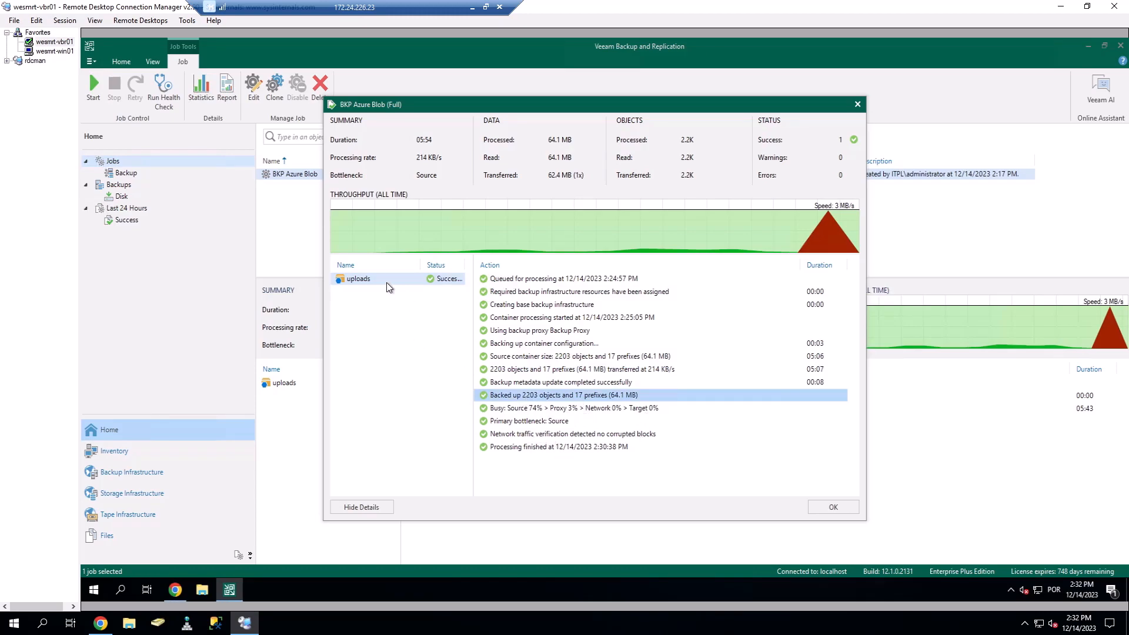
left_click(834, 507)
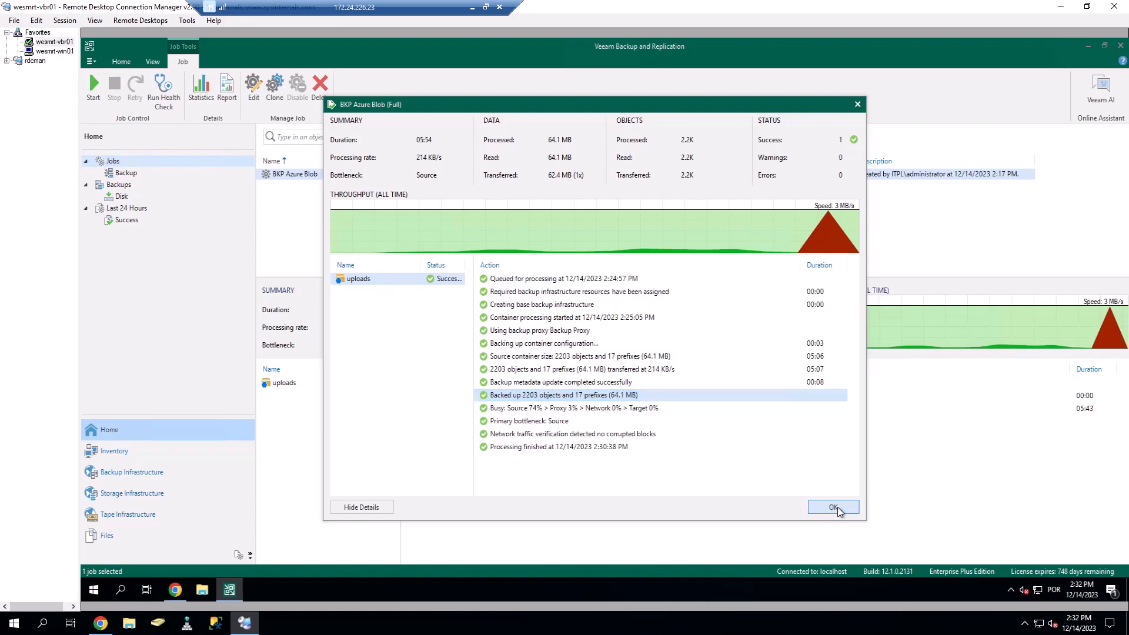
Step: Open the uploads container from the BKP Azure Blob disk backup for restoring individual objects or versions
left_click(122, 196)
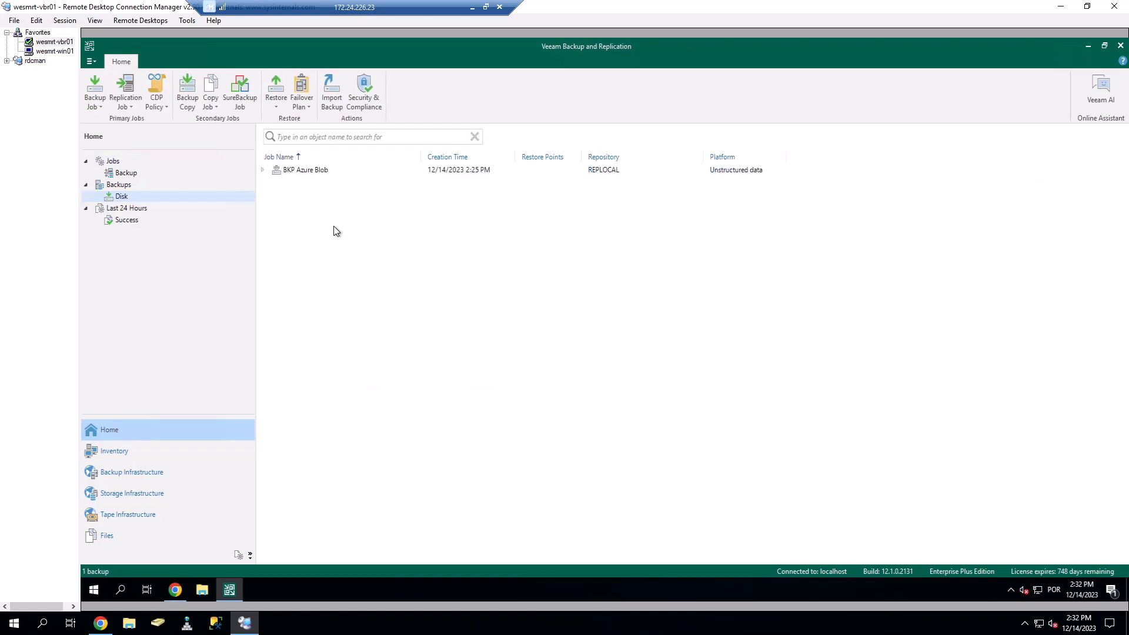
left_click(263, 170)
left_click(312, 182)
right_click(312, 182)
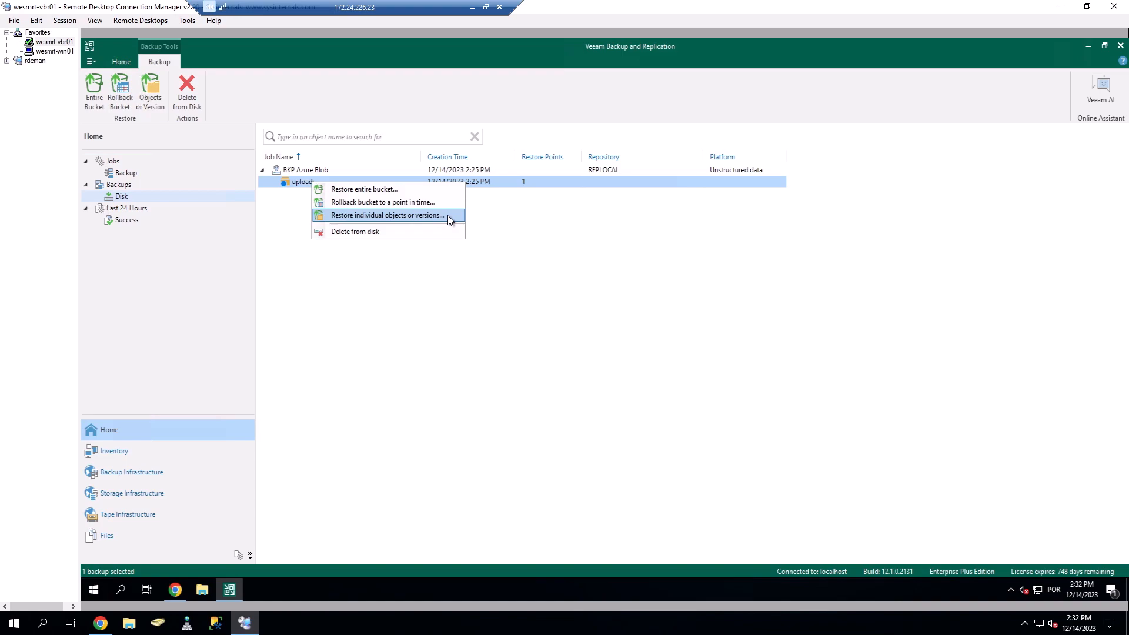
left_click(414, 215)
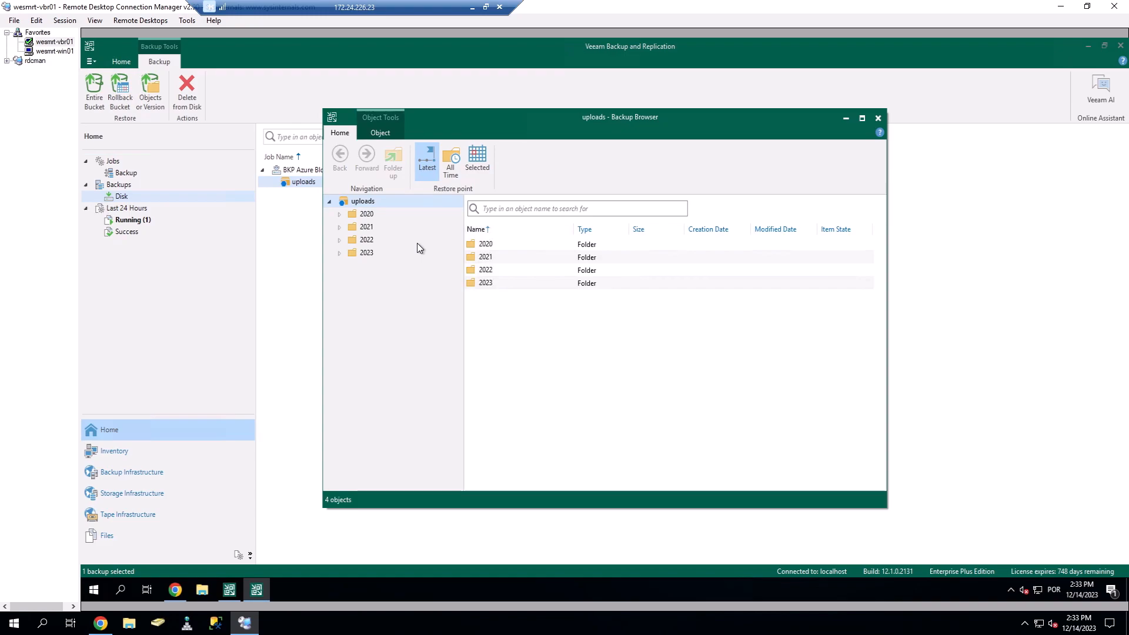
Step: Select the 10.5 KB 4AzureWeek1 PNG file in the 2020/09 folder of the backup and review its restore options
left_click(340, 215)
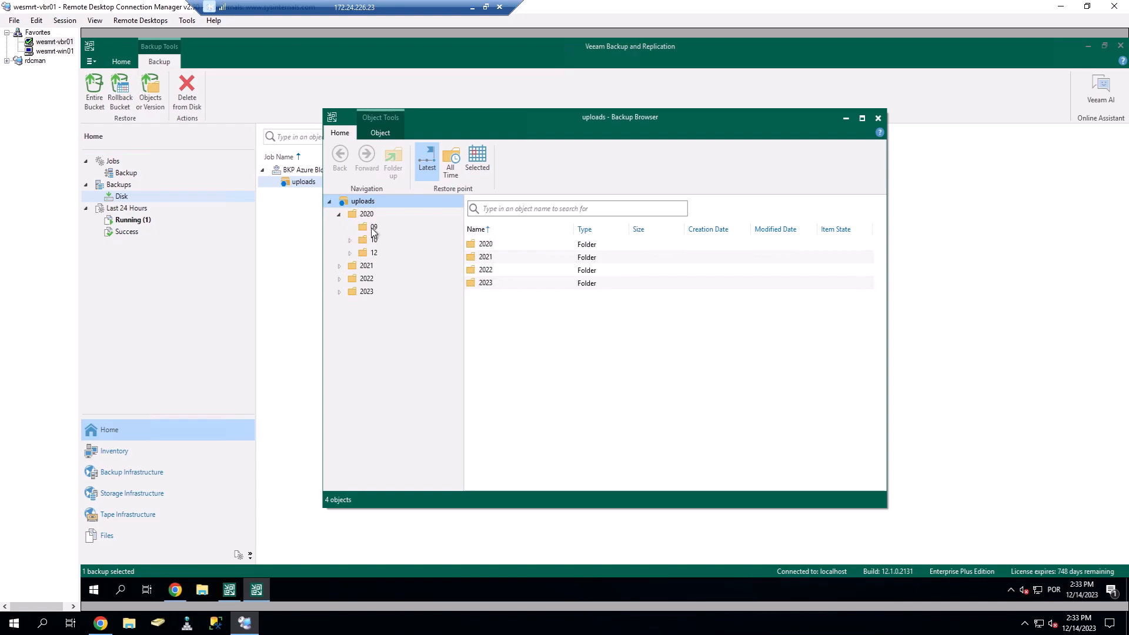
left_click(373, 227)
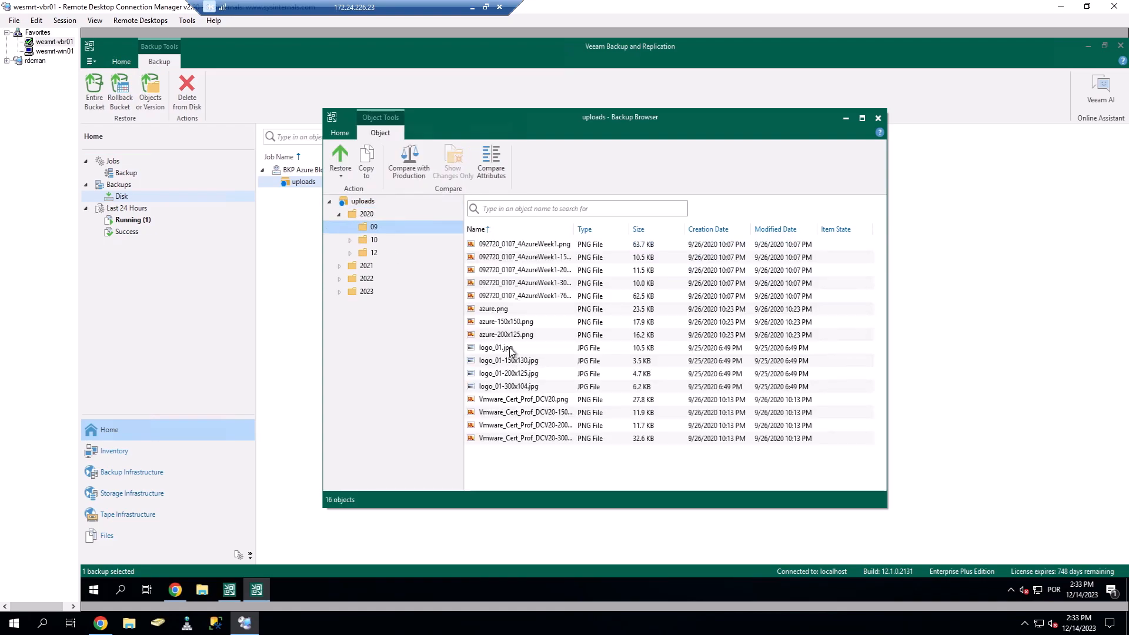
left_click(526, 260)
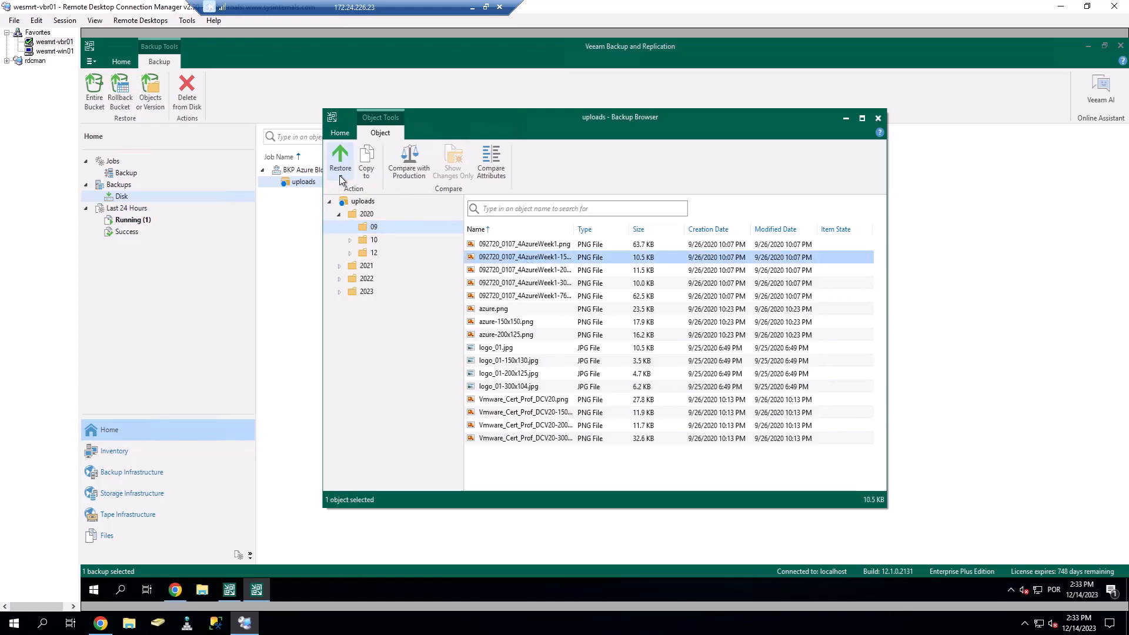
left_click(340, 179)
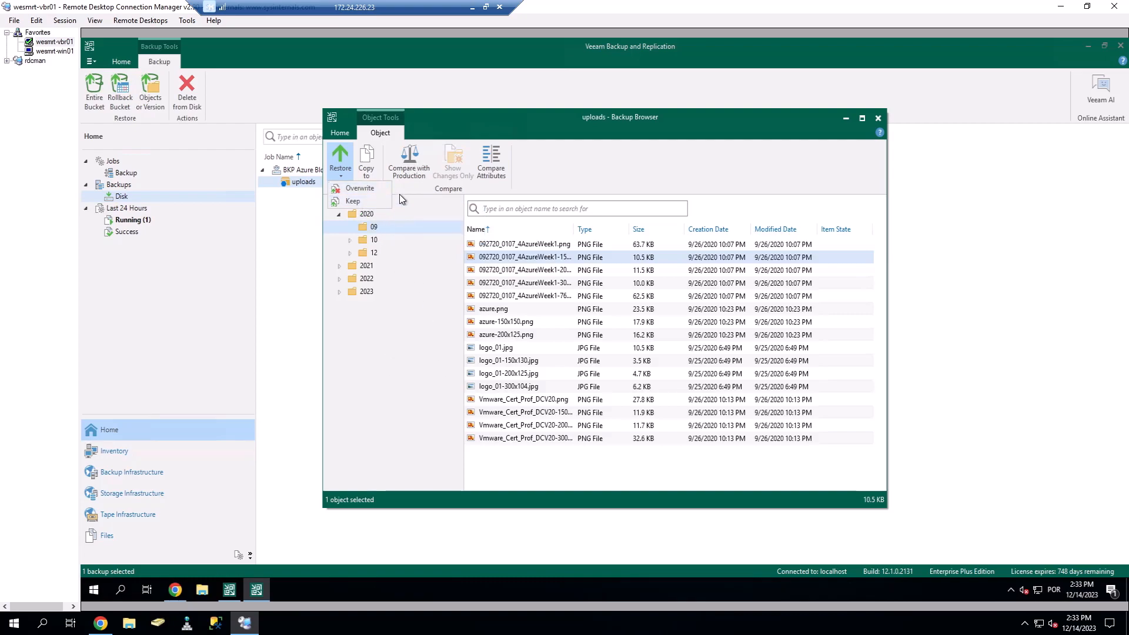
left_click(569, 174)
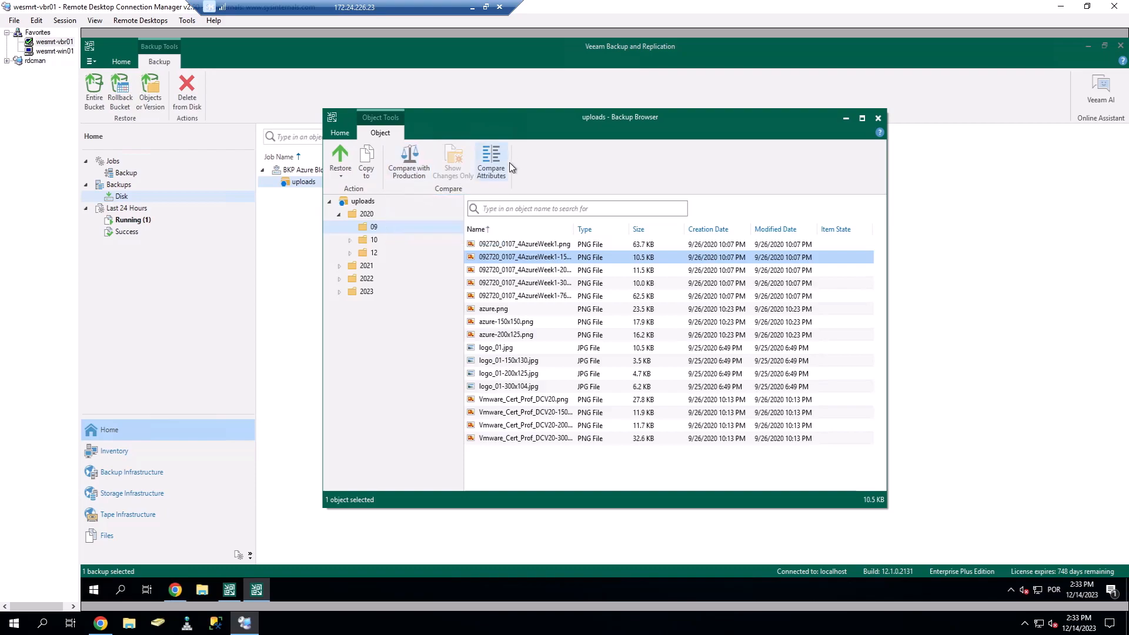
Step: Copy the selected 092720_0107_4AzureWeek1-150x150.png object from the backup to the root of the C: drive on wesmrt-vbr01
right_click(525, 259)
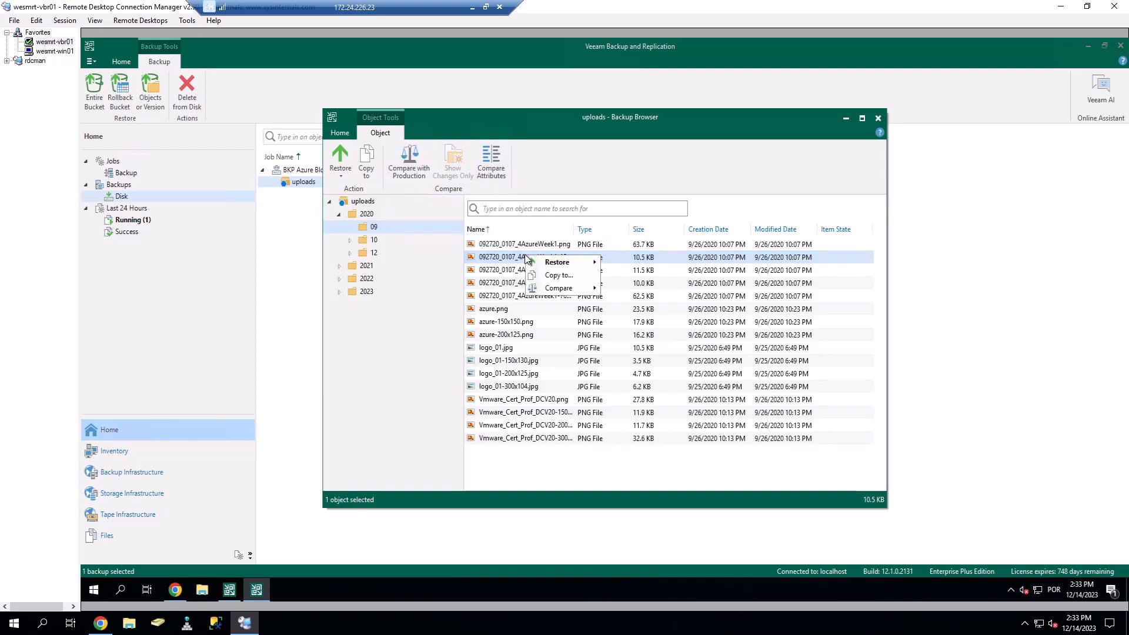
left_click(564, 275)
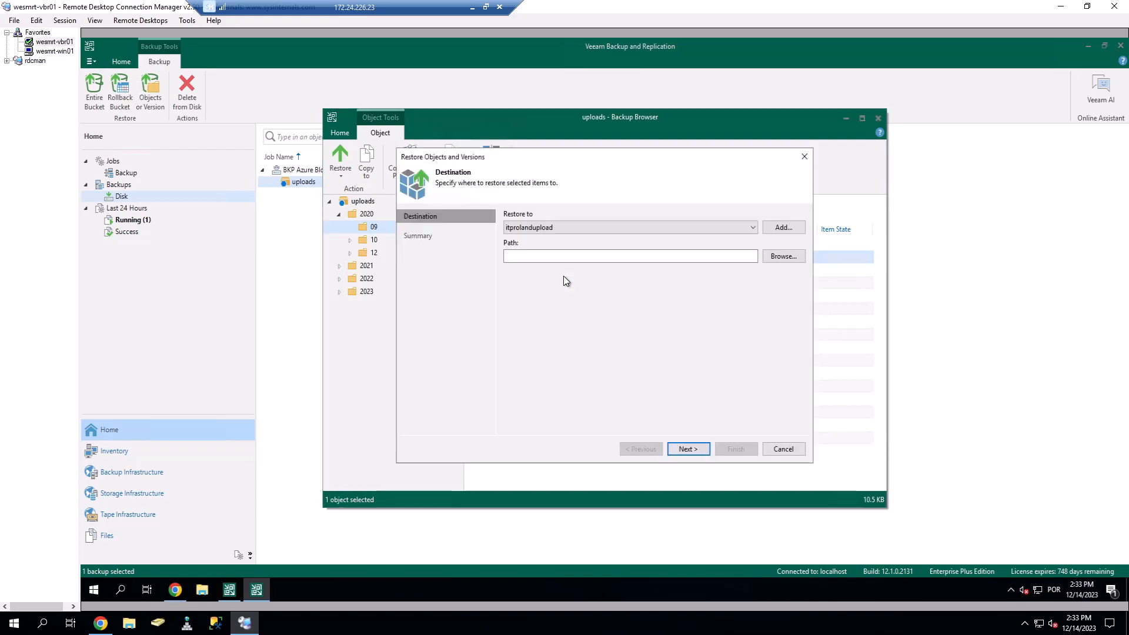
left_click(767, 256)
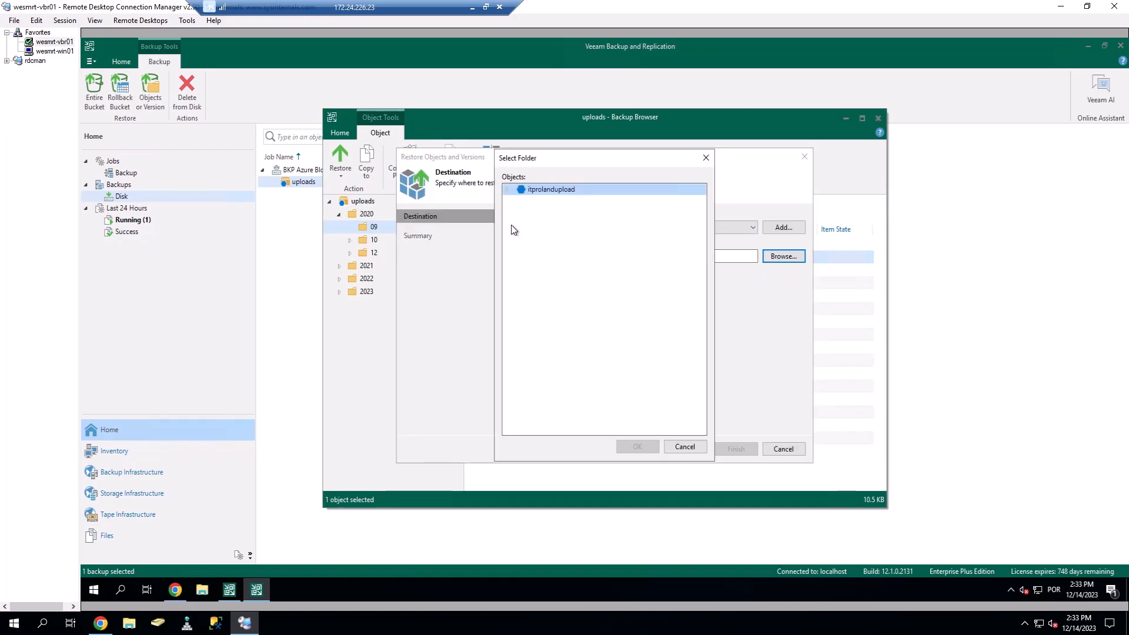
left_click(690, 449)
left_click(623, 256)
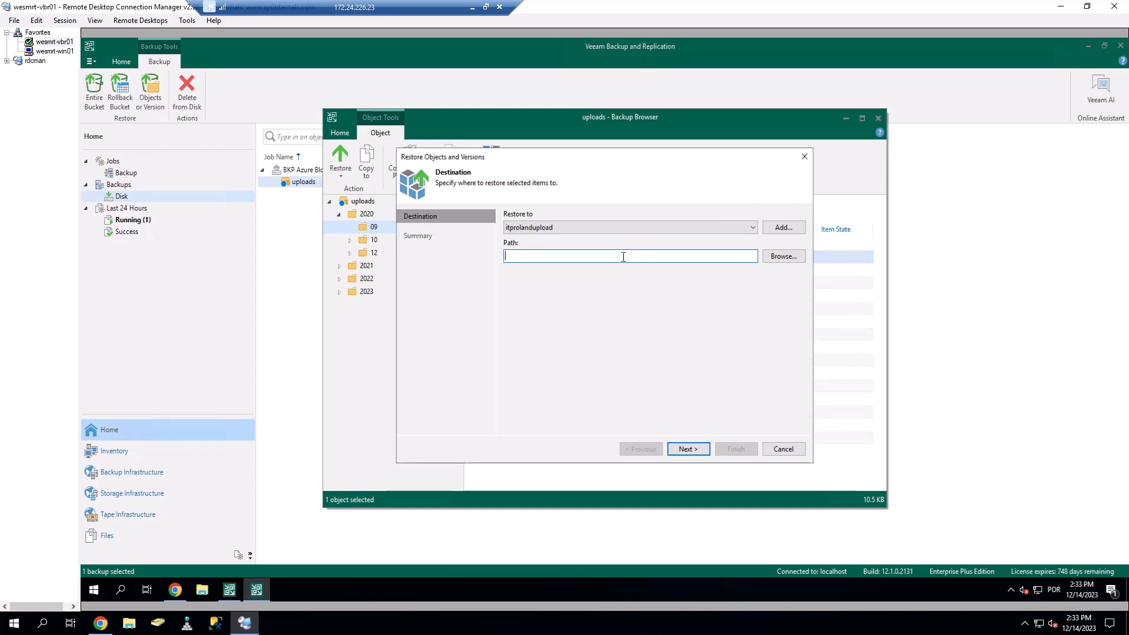
left_click(610, 227)
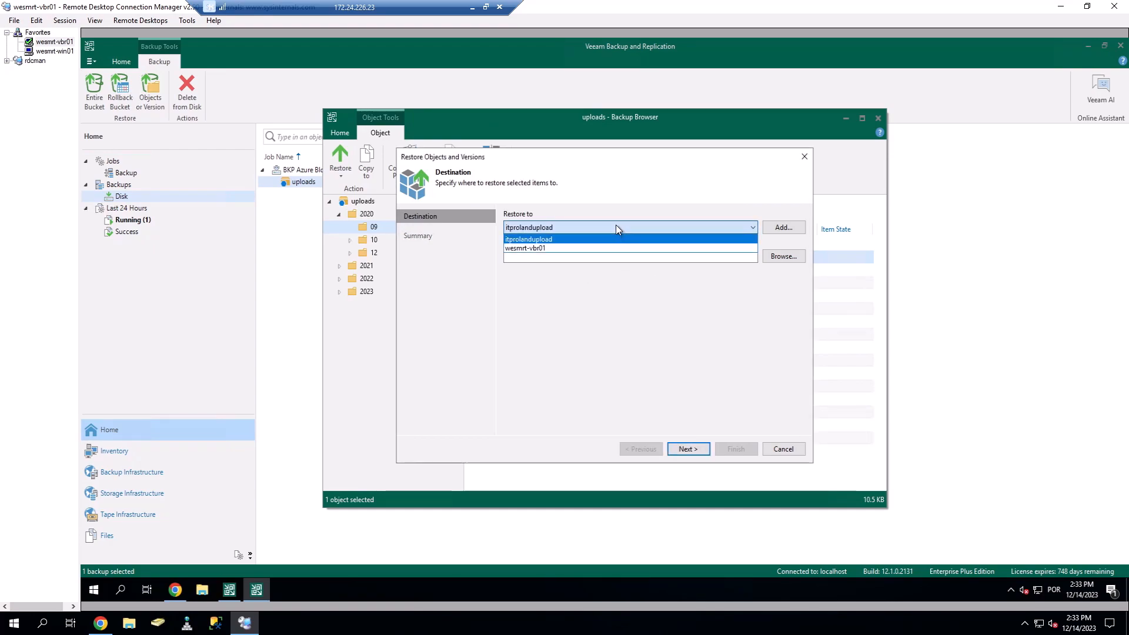
left_click(537, 249)
left_click(588, 256)
left_click(688, 449)
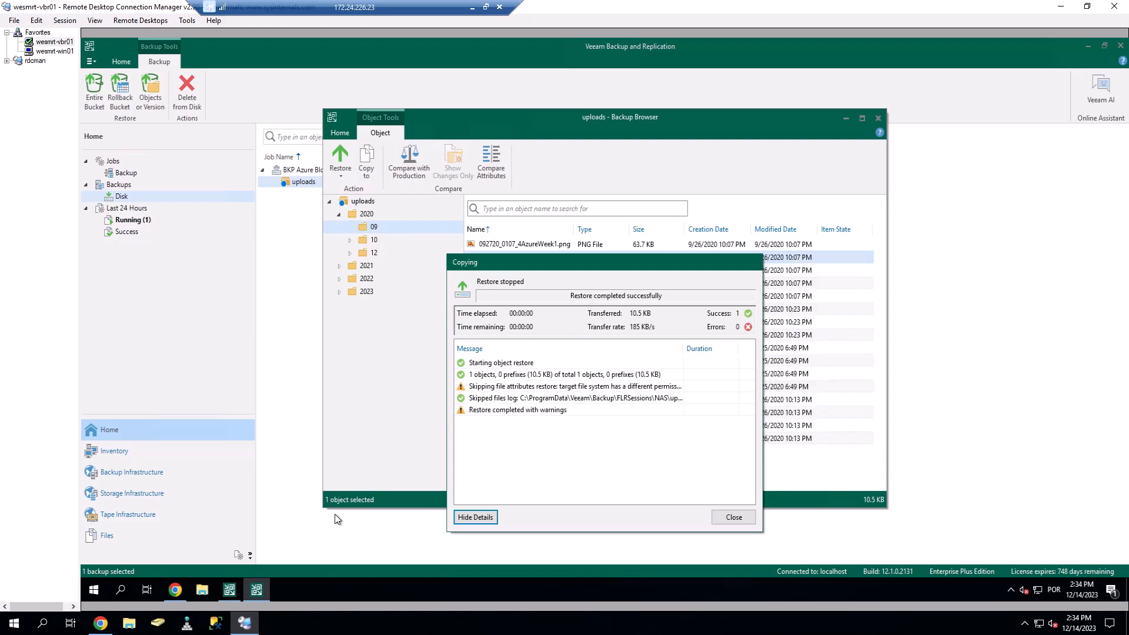
Step: Check the restored 092720_0107_4AzureWeek1-150x150.png on Local Disk (C:) by viewing the image, and return to the restore session
left_click(203, 591)
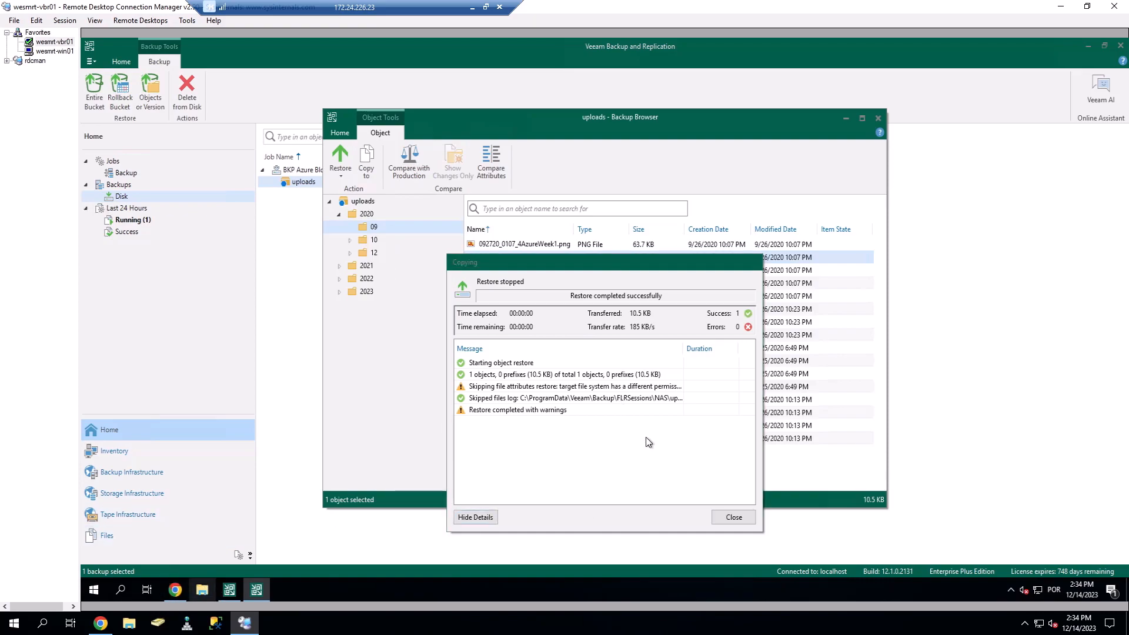
left_click(333, 338)
double_click(466, 348)
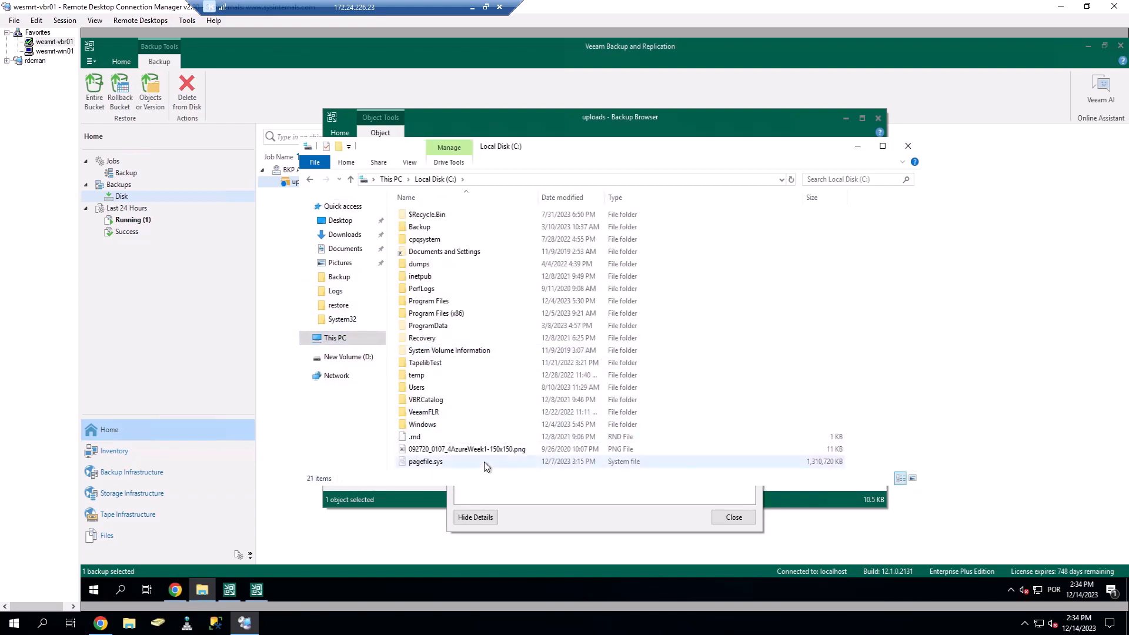
left_click(500, 450)
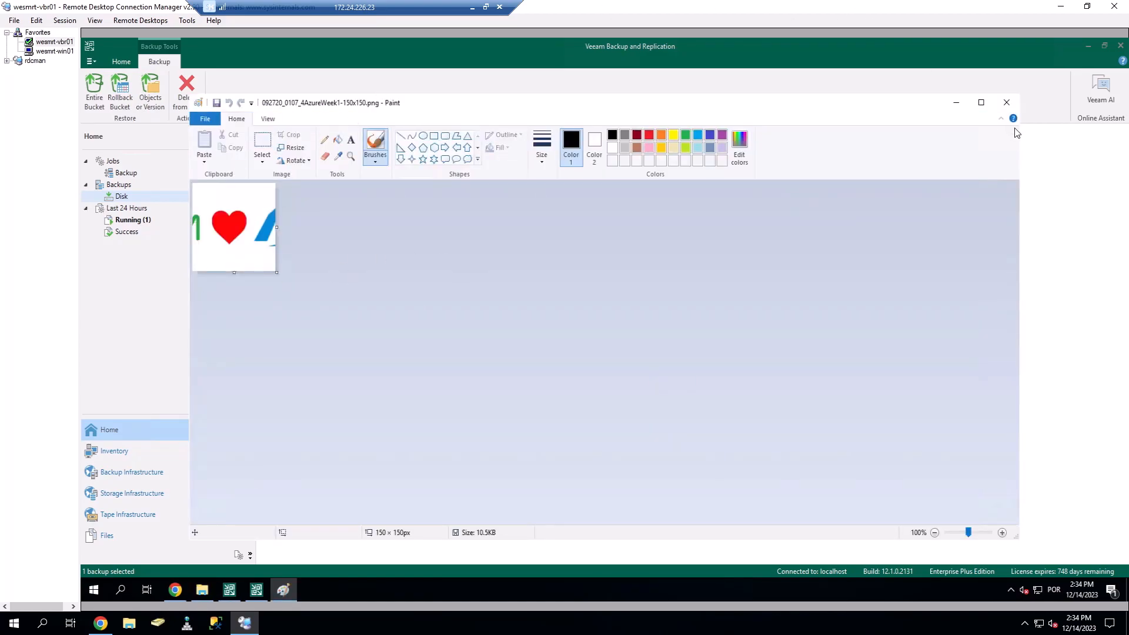
left_click(1007, 104)
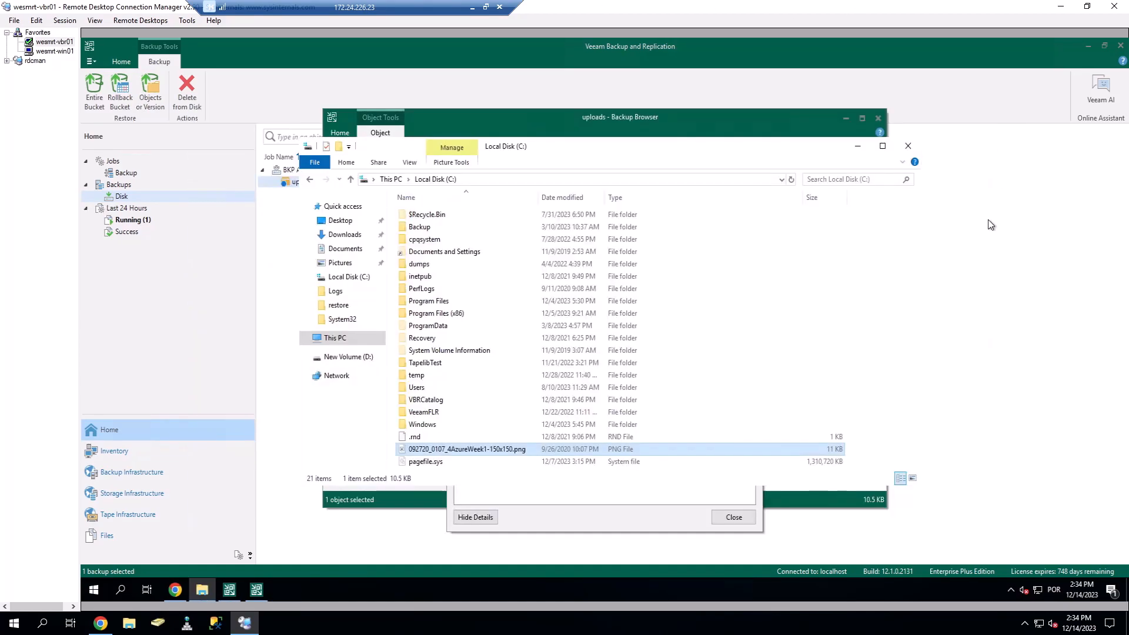
left_click(863, 149)
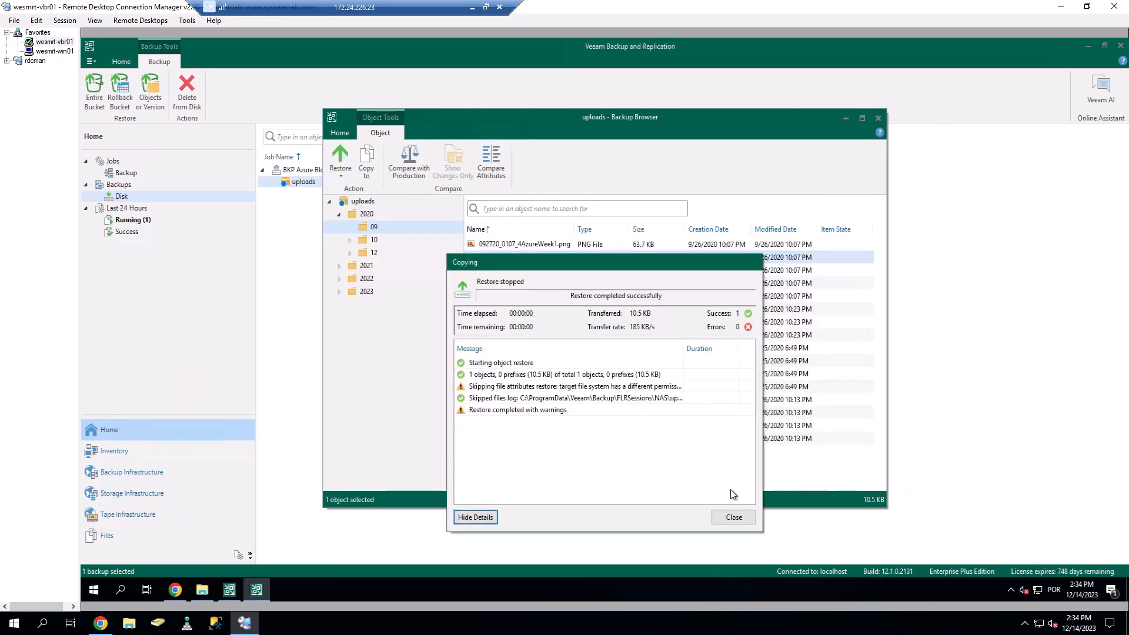